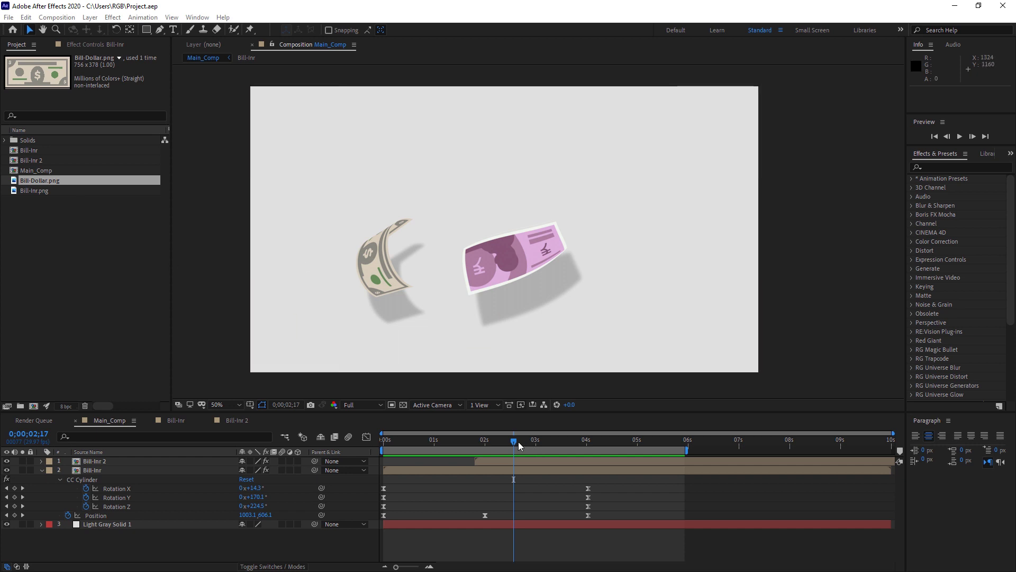
# Play back the finished animation and scrub to about 2.7 s to show both bills mid-flight.
pyautogui.press('Home')
pyautogui.press('space')
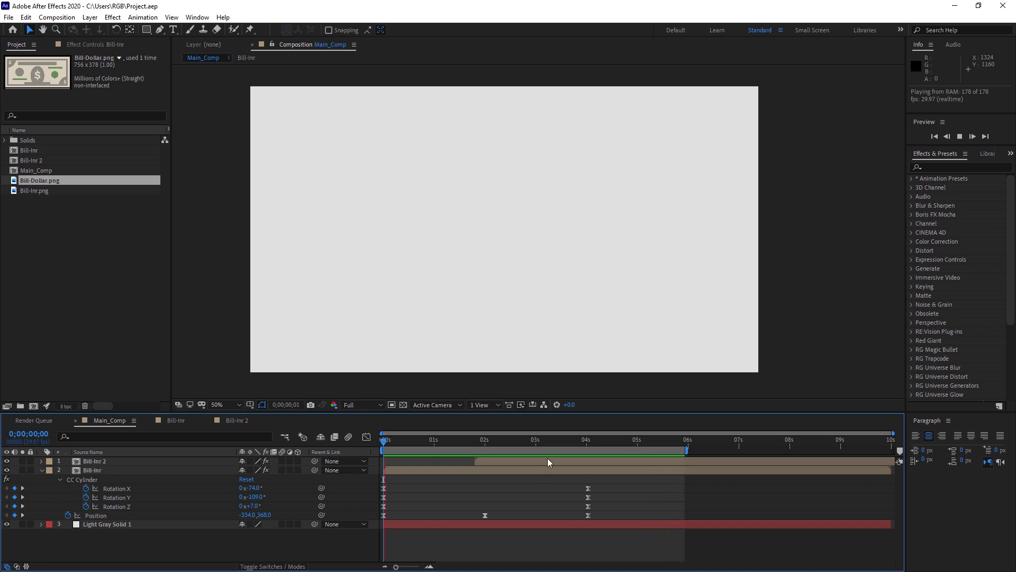
pyautogui.click(533, 440)
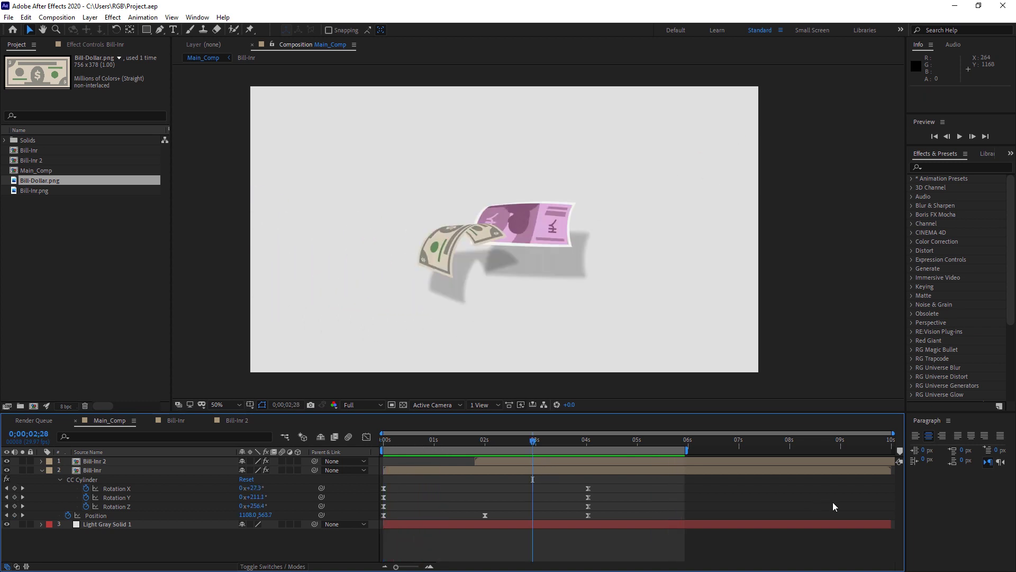
pyautogui.click(397, 441)
pyautogui.moveTo(397, 445); pyautogui.dragTo(522, 446)
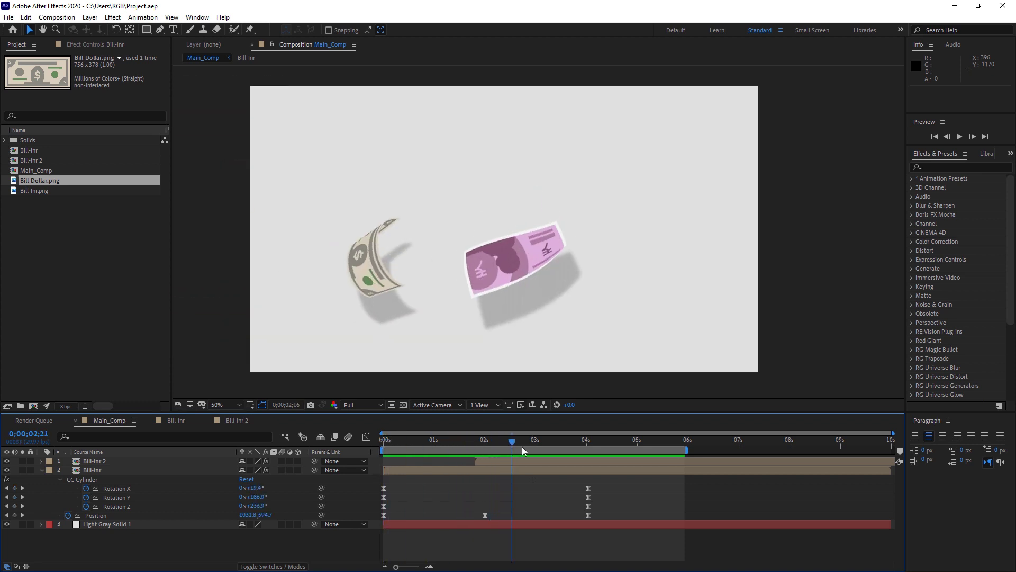
# Remove Main_Comp, Bill-Inr and Bill-Inr 2 from the project.
pyautogui.click(77, 259)
pyautogui.click(36, 170)
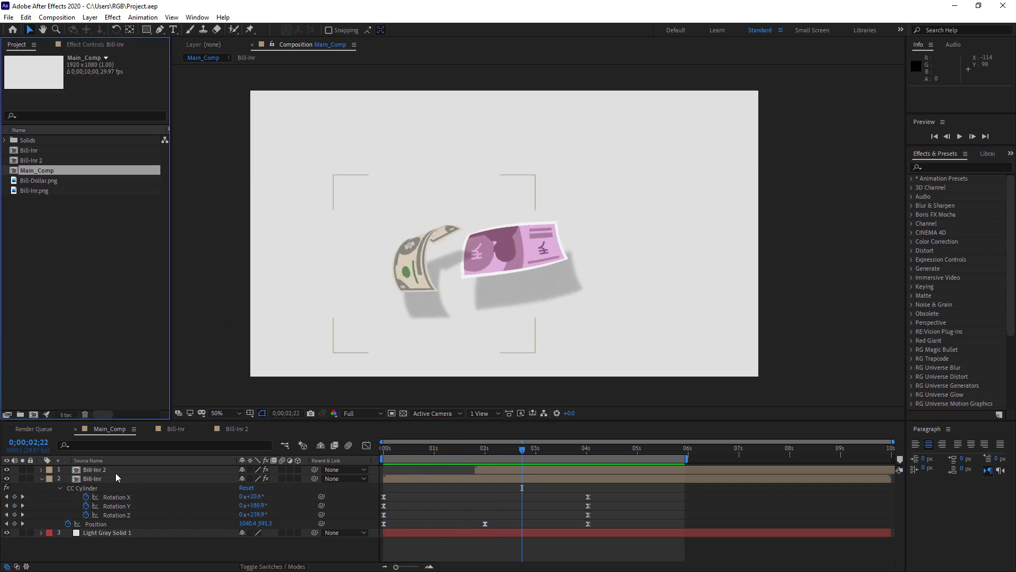
pyautogui.keyDown('shift'); pyautogui.click(30, 150); pyautogui.keyUp('shift')
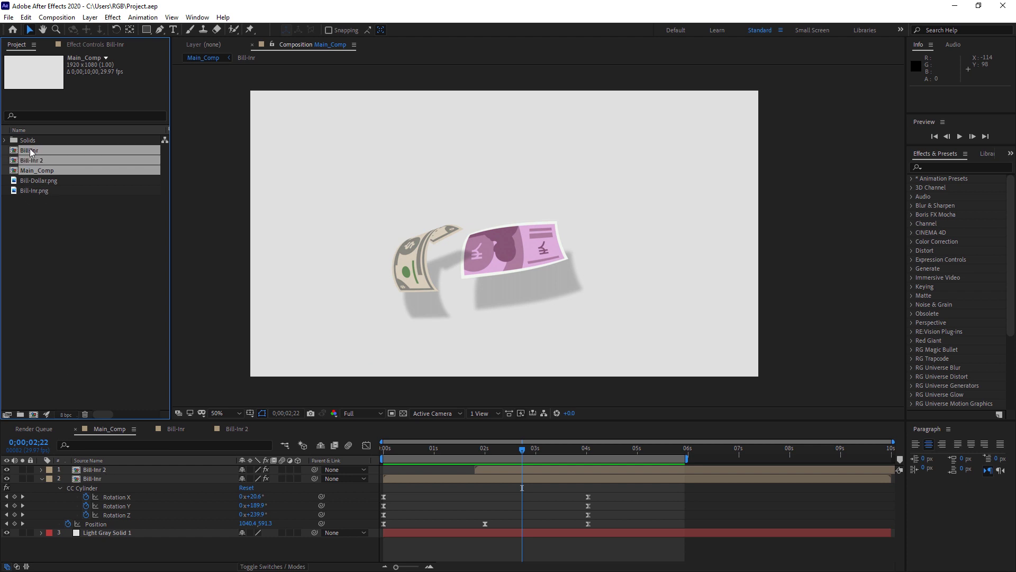
pyautogui.press('Delete')
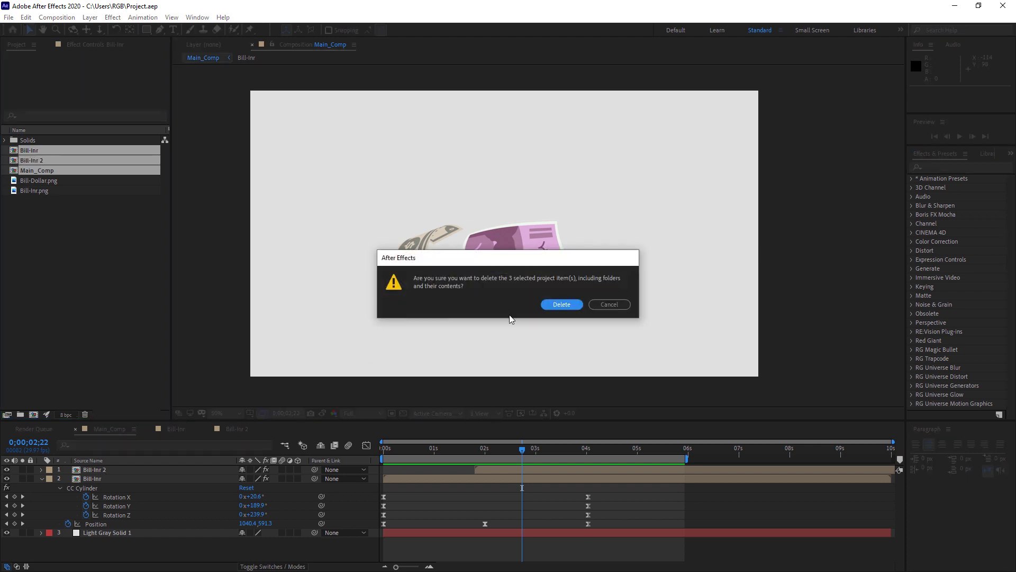
pyautogui.click(576, 303)
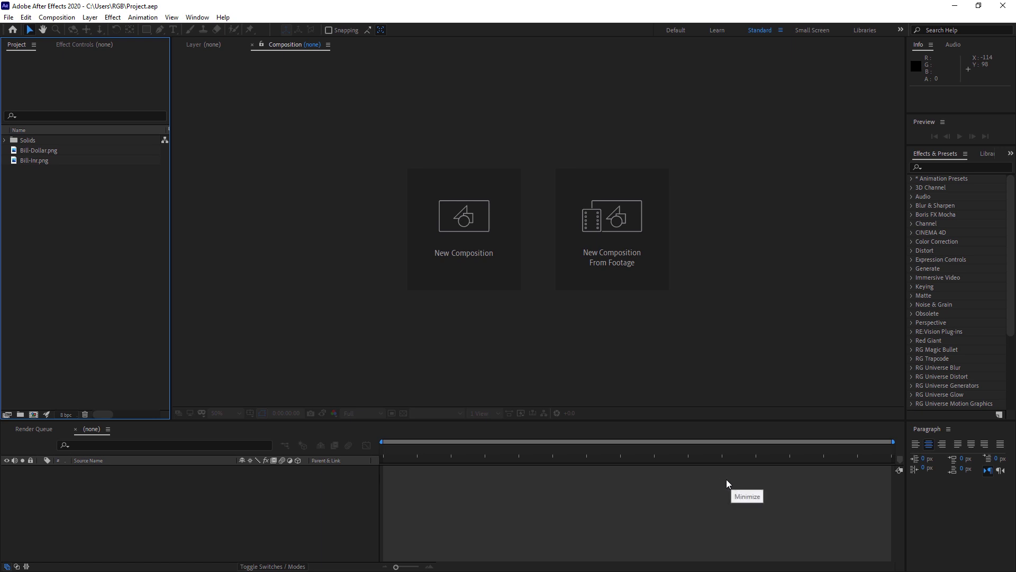
pyautogui.click(734, 504)
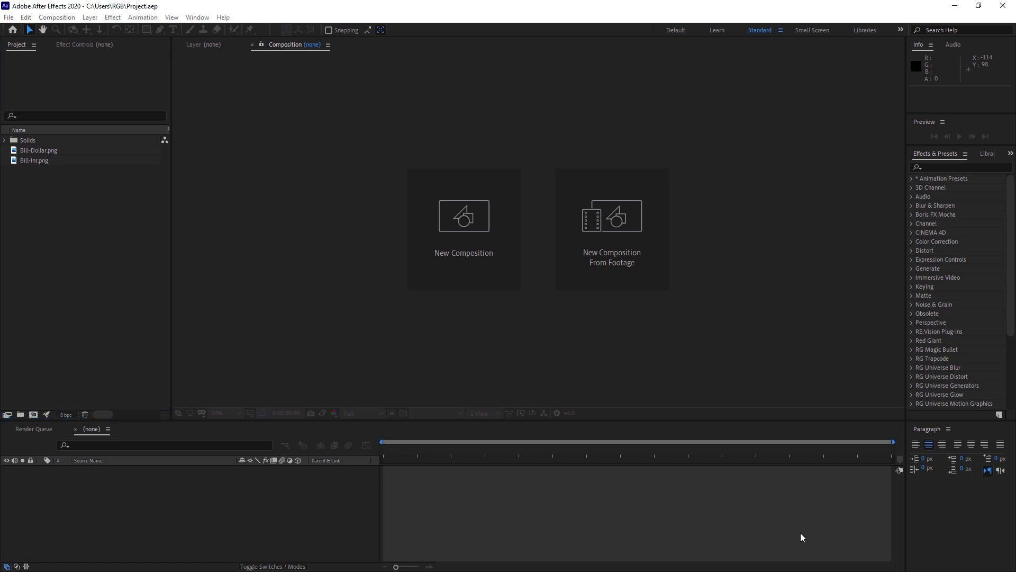
# Build a new composition from the Bill-Inr.png footage.
pyautogui.click(23, 197)
pyautogui.click(49, 150)
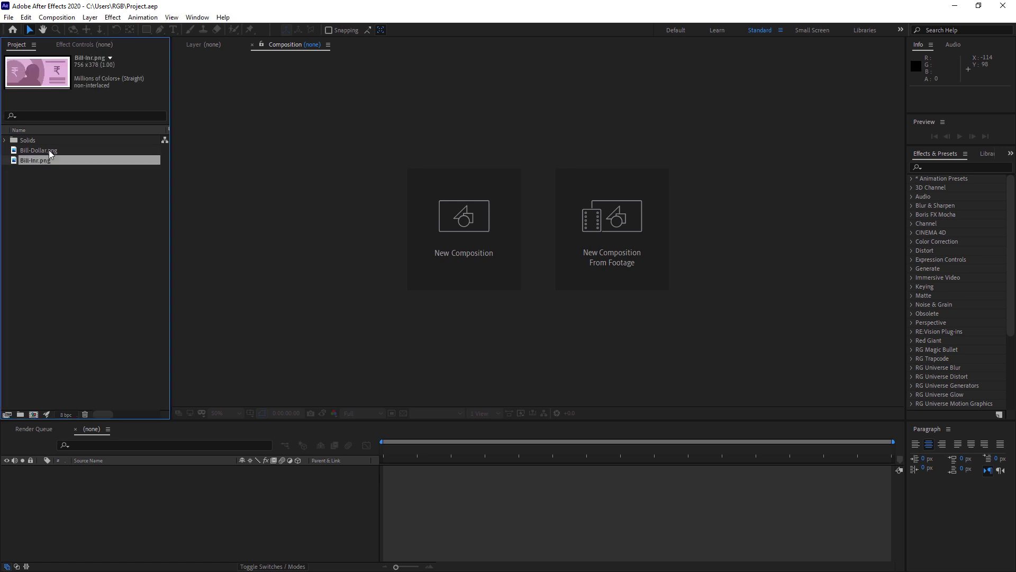
pyautogui.click(37, 160)
pyautogui.click(43, 150)
pyautogui.click(42, 159)
pyautogui.click(46, 195)
pyautogui.click(38, 161)
pyautogui.moveTo(36, 160); pyautogui.dragTo(36, 415)
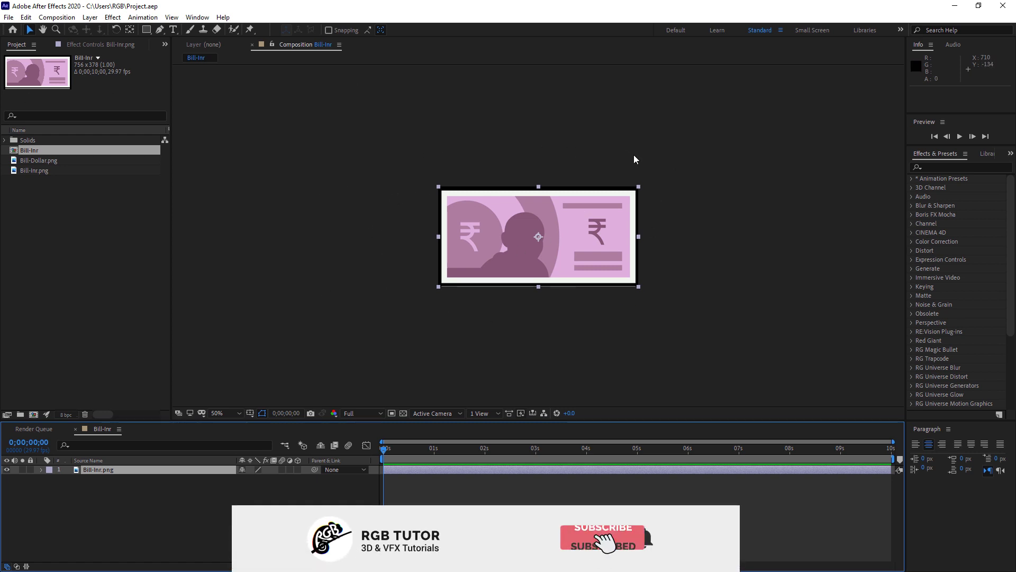
# Resize the Bill-Inr composition to 1200 x 700 px in Composition Settings.
pyautogui.click(70, 17)
pyautogui.click(80, 45)
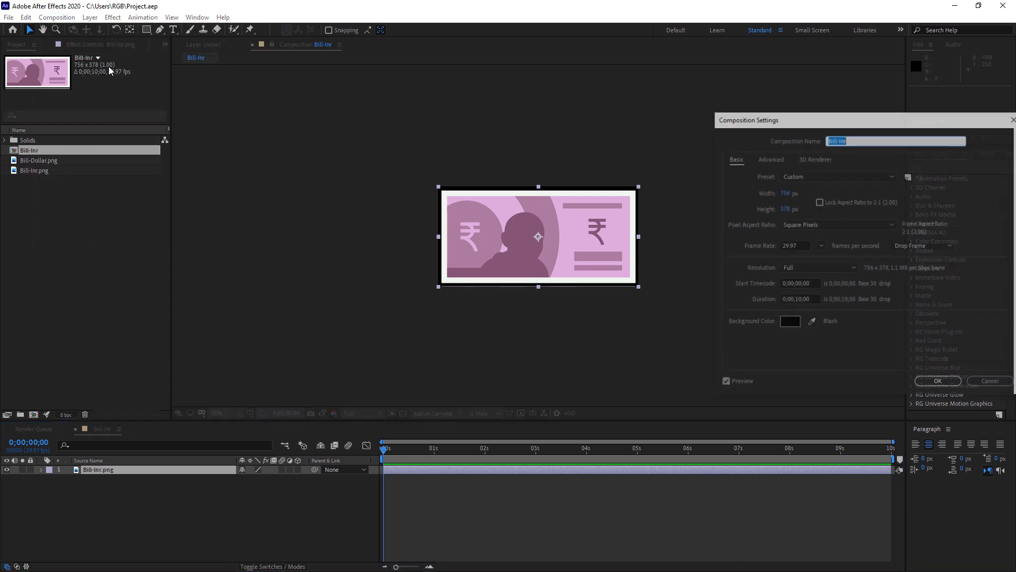
pyautogui.moveTo(792, 131); pyautogui.dragTo(818, 183)
pyautogui.click(774, 254)
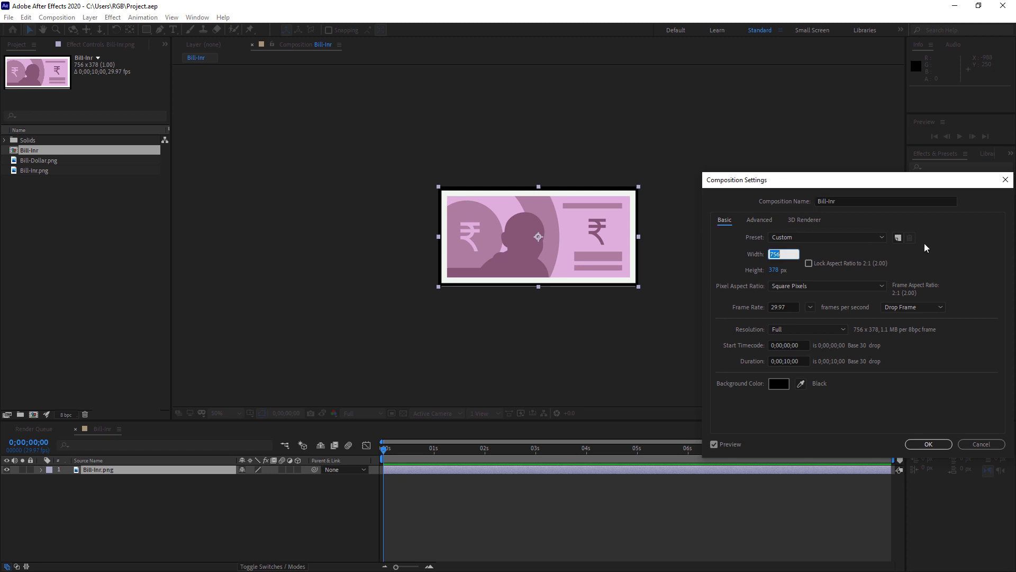
pyautogui.write('800')
pyautogui.press('Tab')
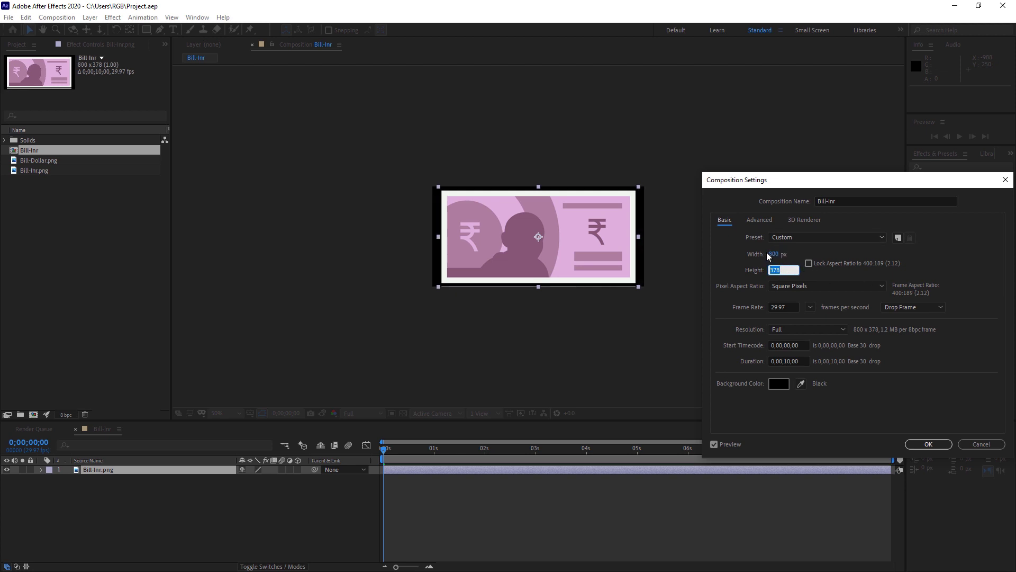
pyautogui.moveTo(772, 254); pyautogui.dragTo(792, 269)
pyautogui.moveTo(774, 185); pyautogui.dragTo(791, 187)
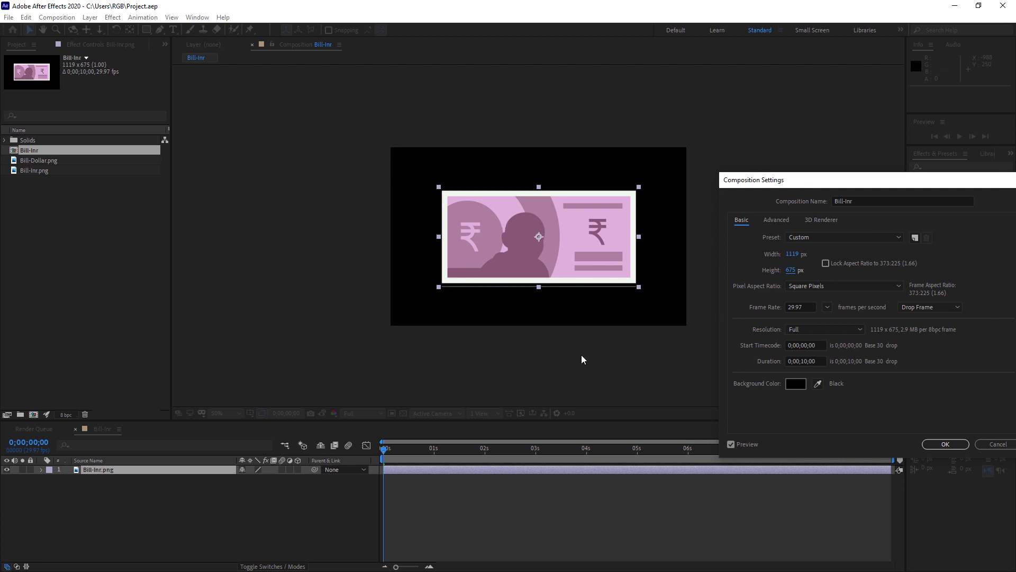
pyautogui.click(791, 270)
pyautogui.write('700')
pyautogui.click(794, 254)
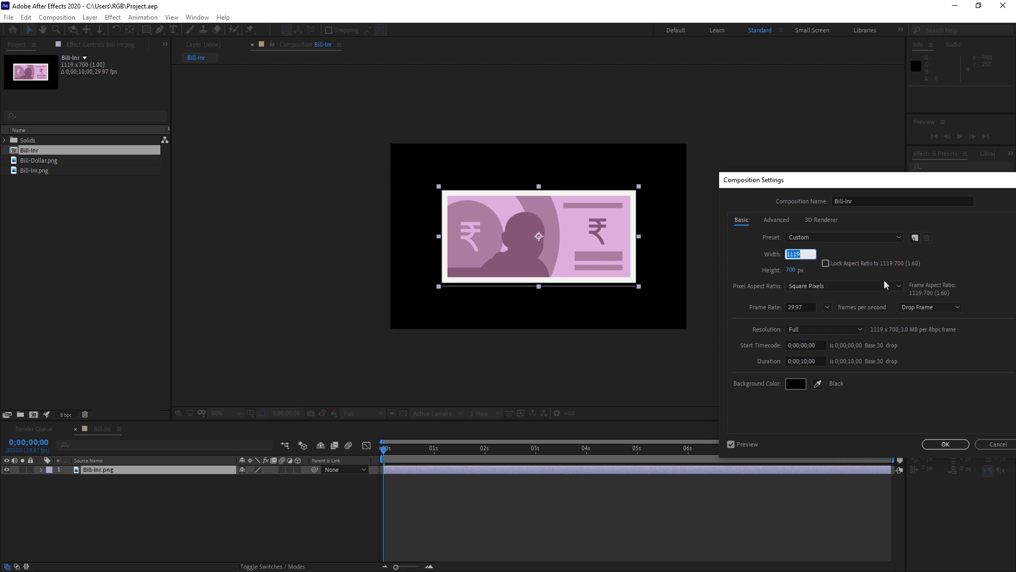
pyautogui.write('1200')
pyautogui.press('Return')
# Reselect the rupee note layer and reveal its Rotation property.
pyautogui.click(195, 510)
pyautogui.click(114, 472)
pyautogui.press('r')
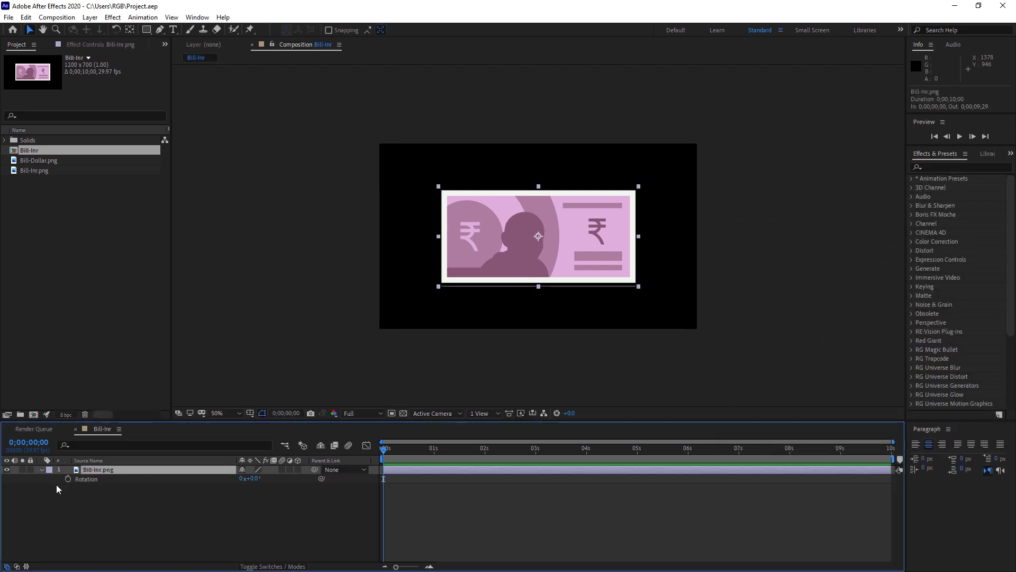
# Set a starting Rotation keyframe of 0x+0° at 0 s on the rupee note.
pyautogui.press('r')
pyautogui.click(97, 485)
pyautogui.click(109, 471)
pyautogui.press('r')
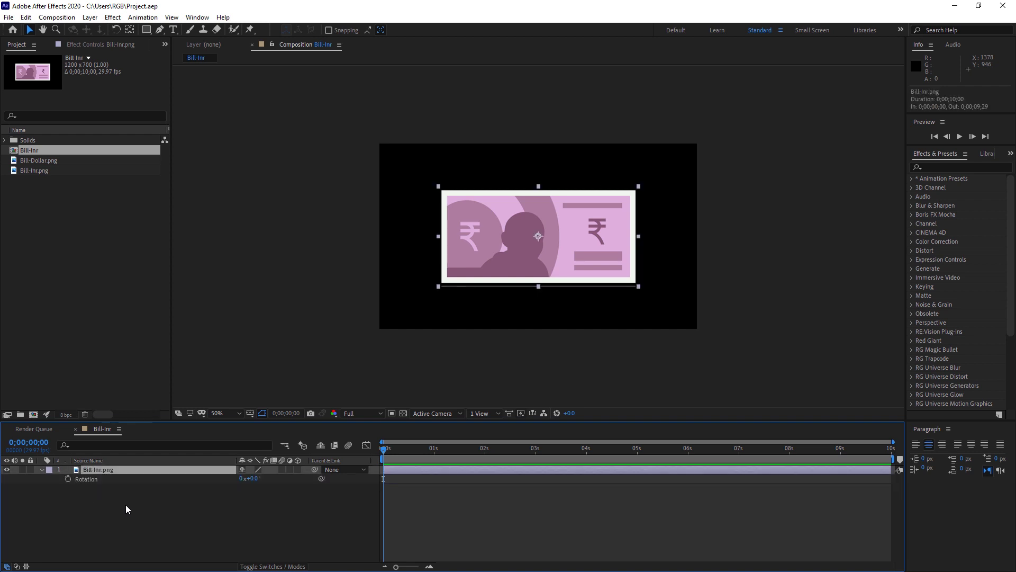
pyautogui.click(68, 478)
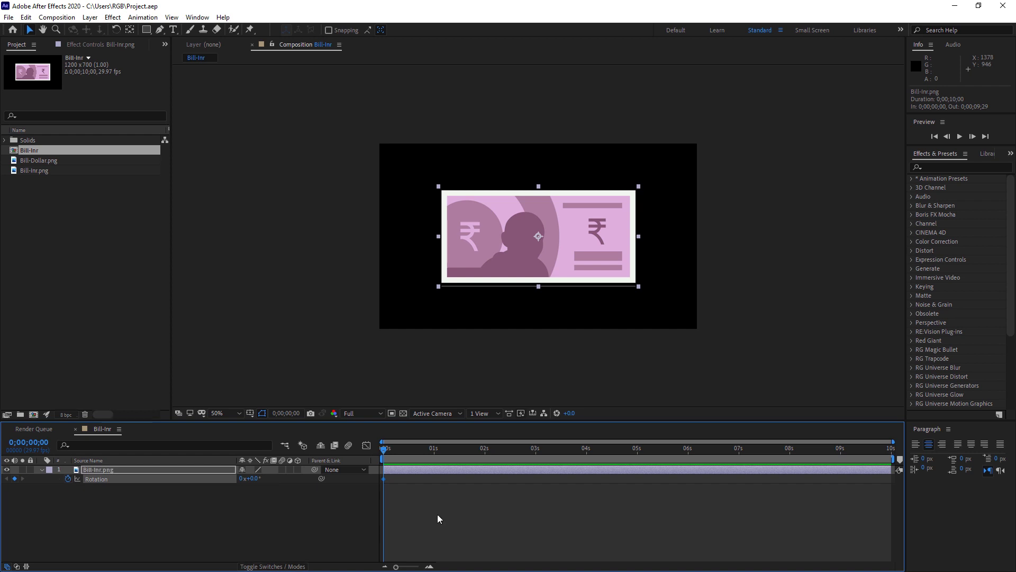
# Add a 1x+0° Rotation keyframe later in time and scrub to check the spin.
pyautogui.moveTo(390, 453); pyautogui.dragTo(897, 455)
pyautogui.click(242, 478)
pyautogui.write('1')
pyautogui.press('Return')
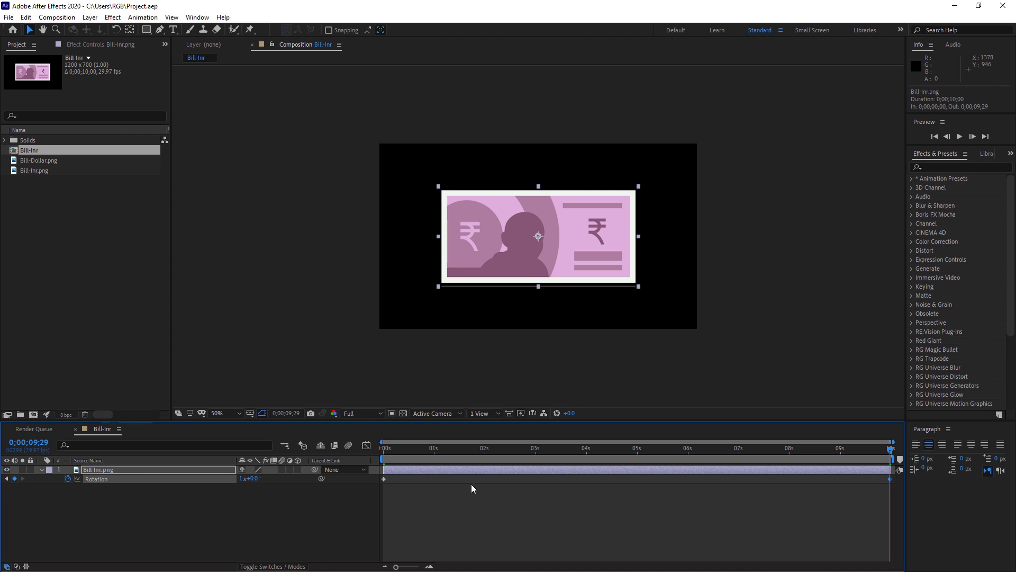
pyautogui.moveTo(405, 452); pyautogui.dragTo(339, 471)
pyautogui.click(178, 540)
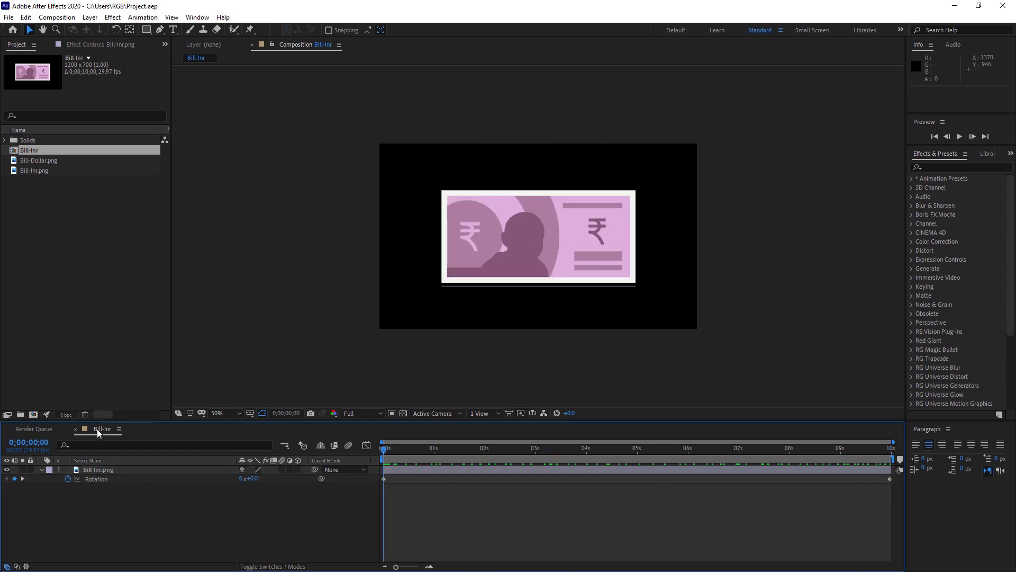
# Rename the Bill-Inr composition to Currency-Comp.
pyautogui.click(59, 218)
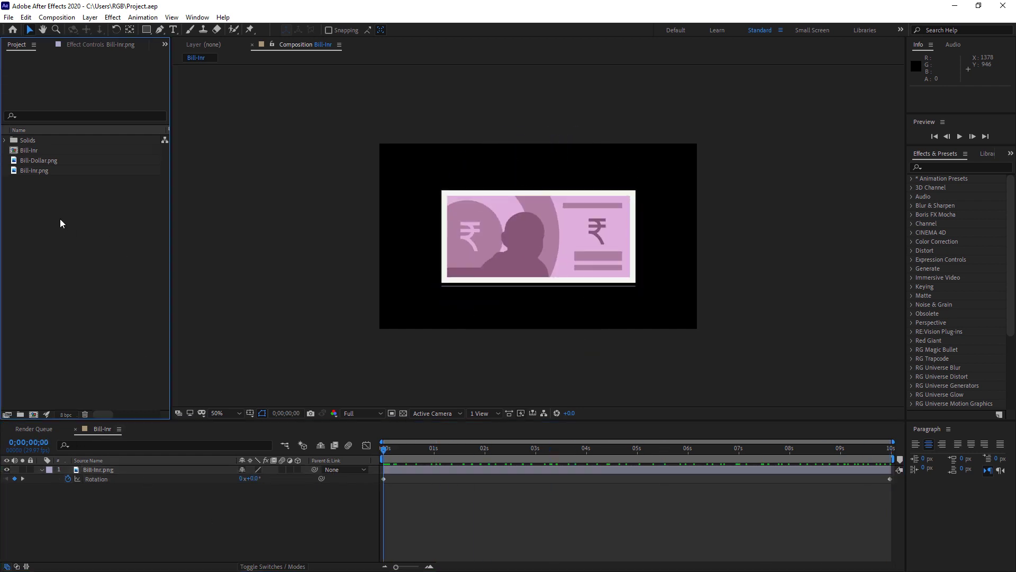
pyautogui.click(32, 151)
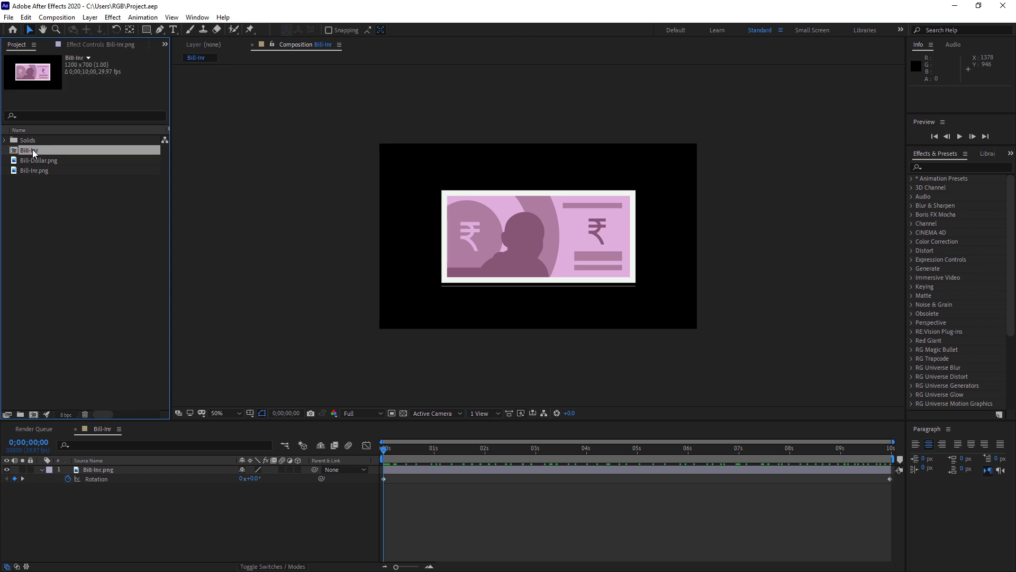
pyautogui.click(73, 15)
pyautogui.click(106, 37)
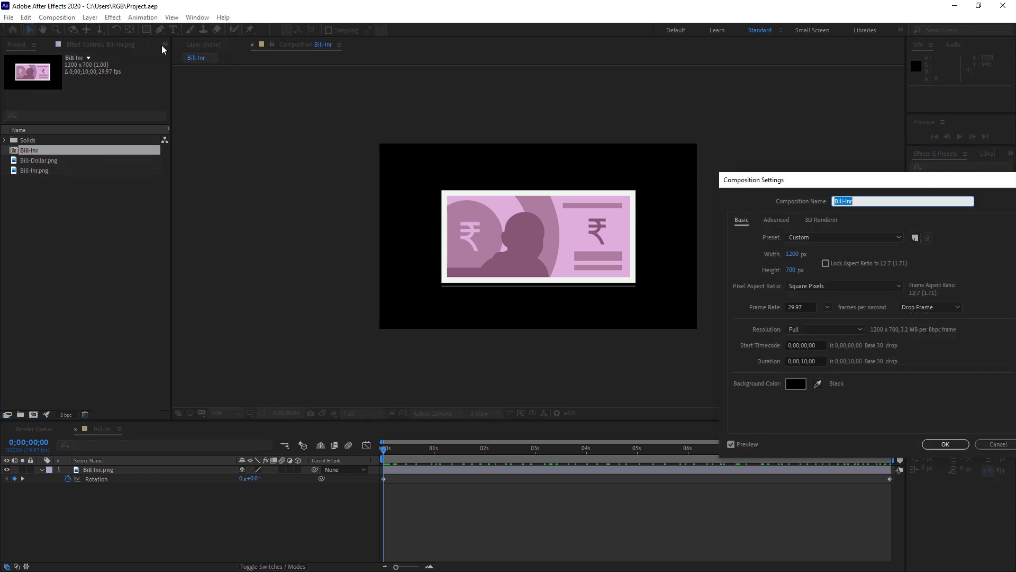
pyautogui.write('Curren')
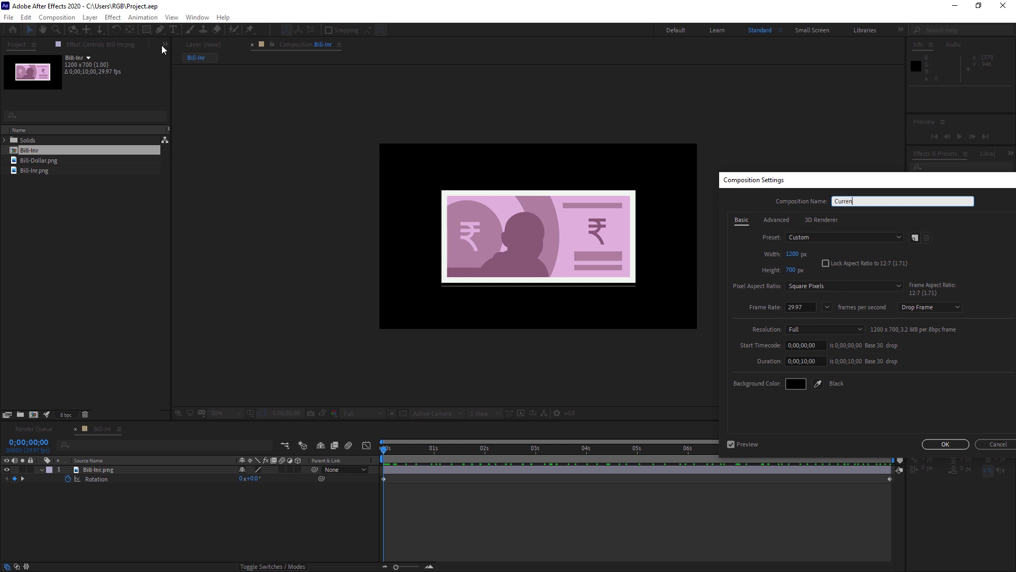
pyautogui.write('cy-Comp')
pyautogui.press('Return')
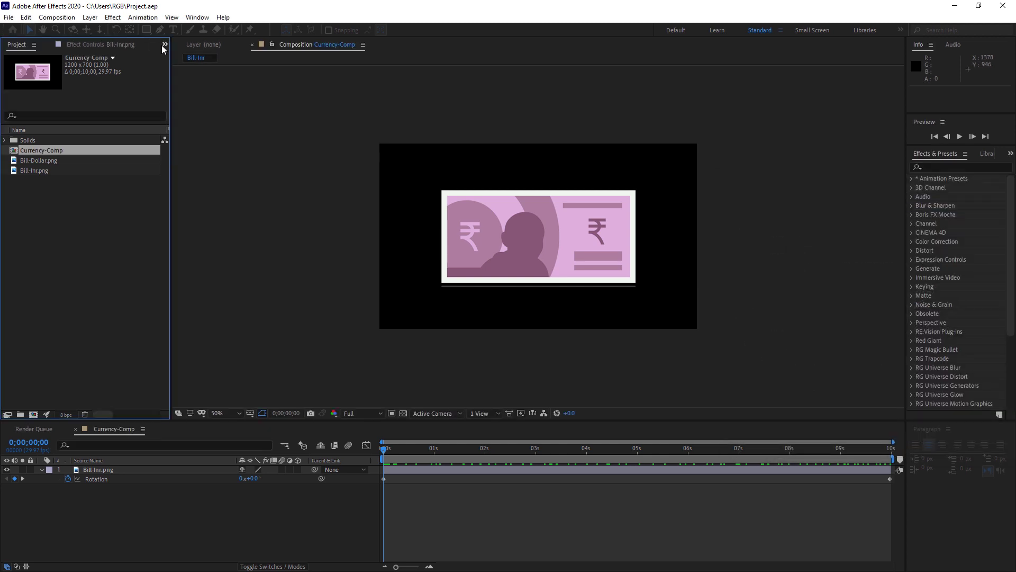
# Nest Currency-Comp inside a new composition, Currency-Comp 2.
pyautogui.click(55, 236)
pyautogui.click(46, 151)
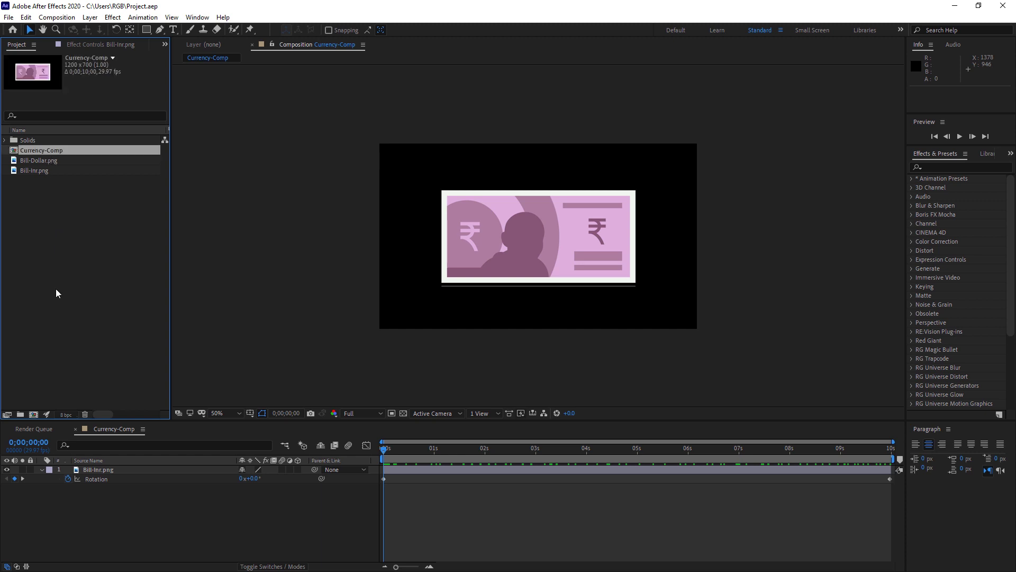
pyautogui.moveTo(37, 151); pyautogui.dragTo(34, 417)
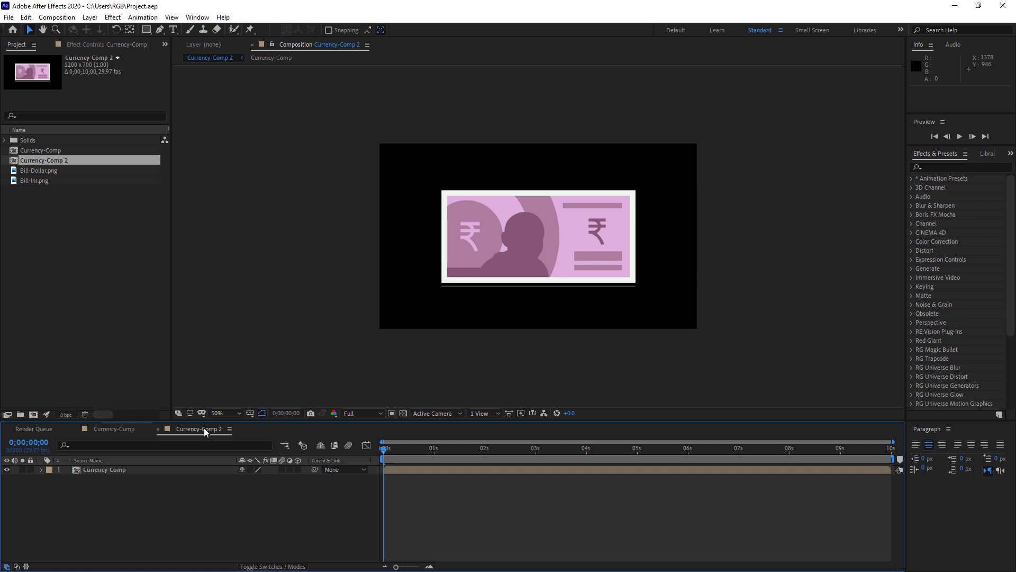
# Rename Currency-Comp 2 to Final_Comp and set its size to 1920 x 1080.
pyautogui.moveTo(205, 430); pyautogui.dragTo(103, 430)
pyautogui.click(57, 17)
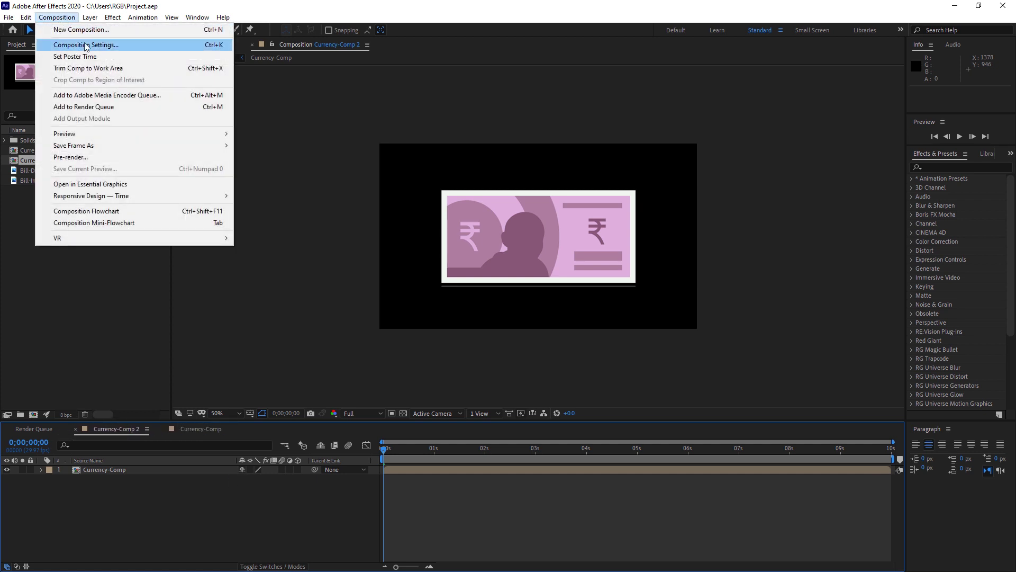
pyautogui.click(82, 43)
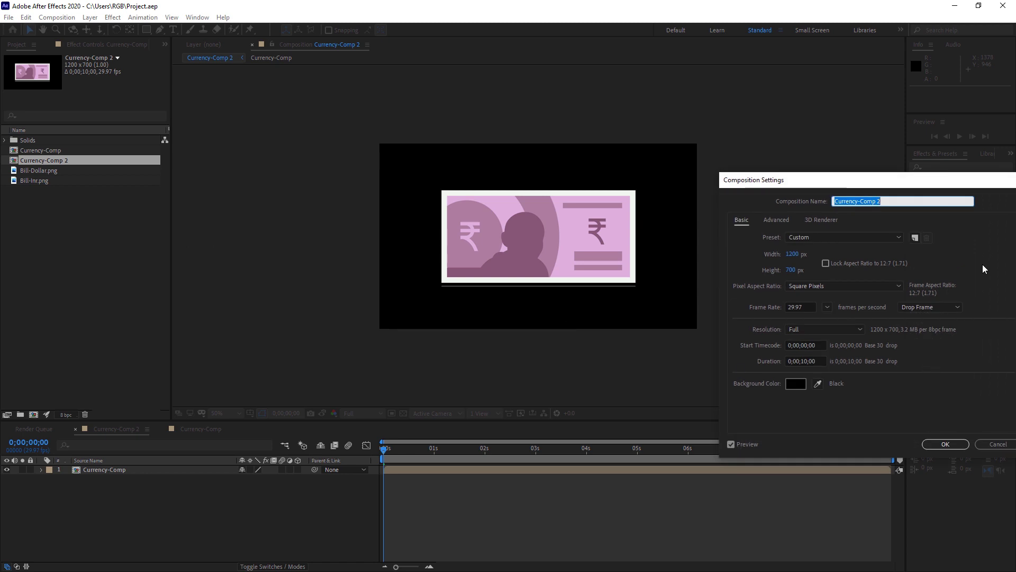
pyautogui.write('Final_Comp')
pyautogui.click(792, 255)
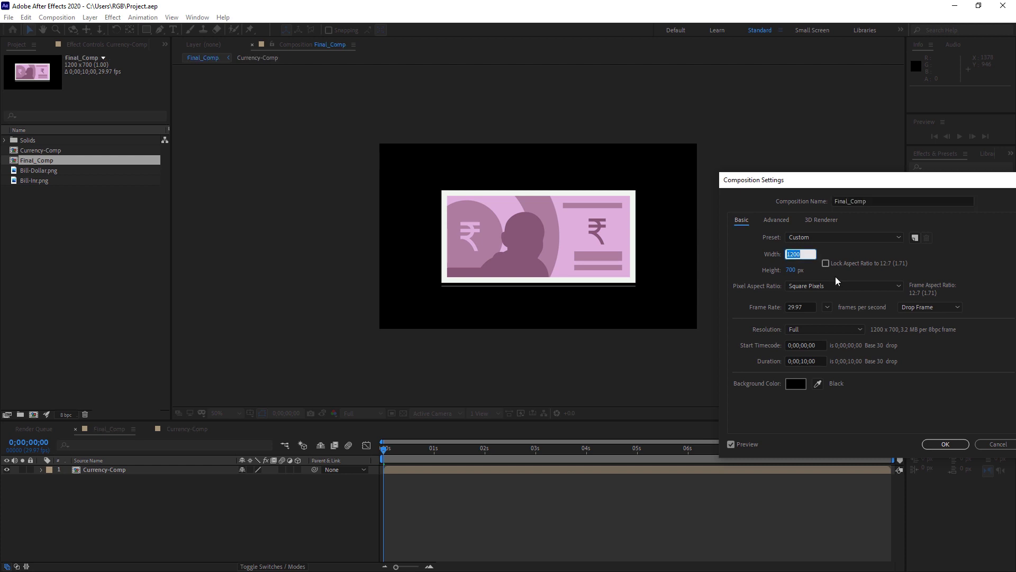
pyautogui.write('1920')
pyautogui.click(791, 270)
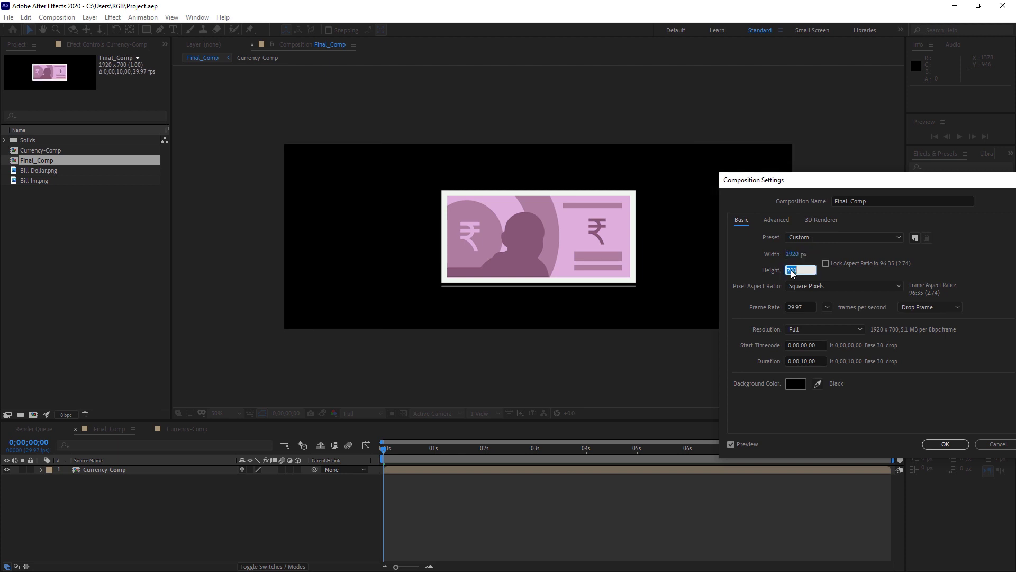
pyautogui.write('1080')
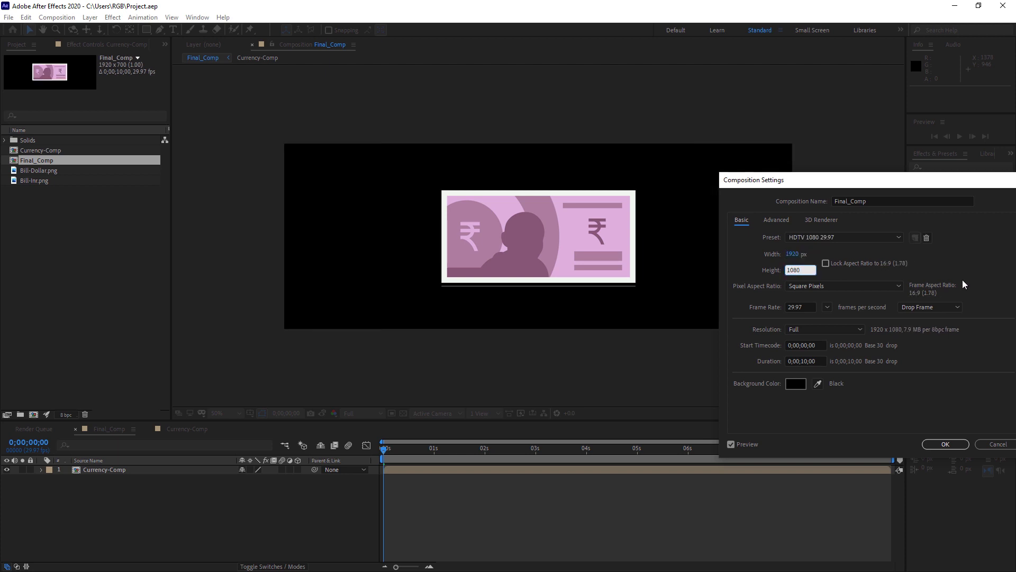
pyautogui.press('Tab')
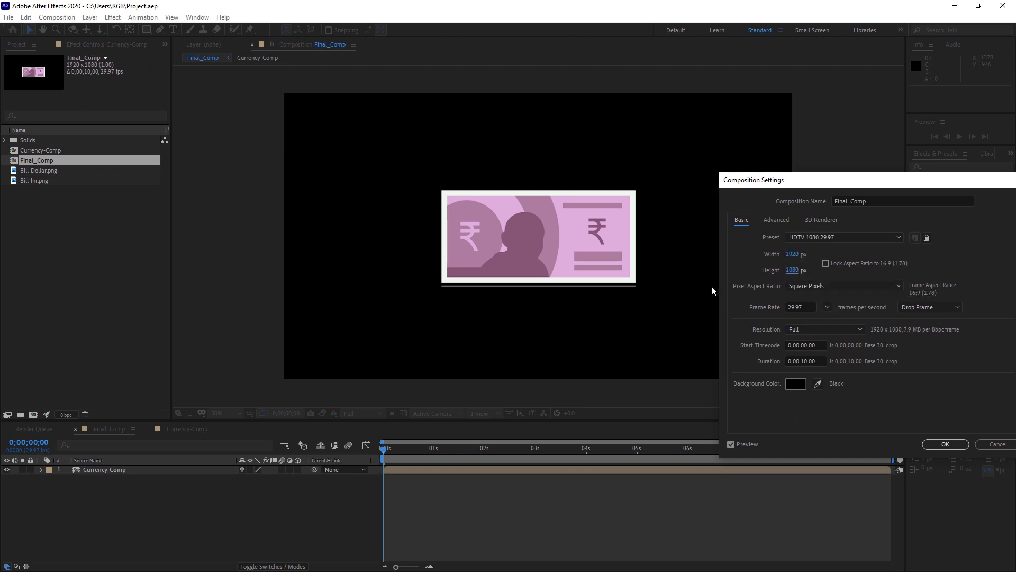
pyautogui.click(949, 444)
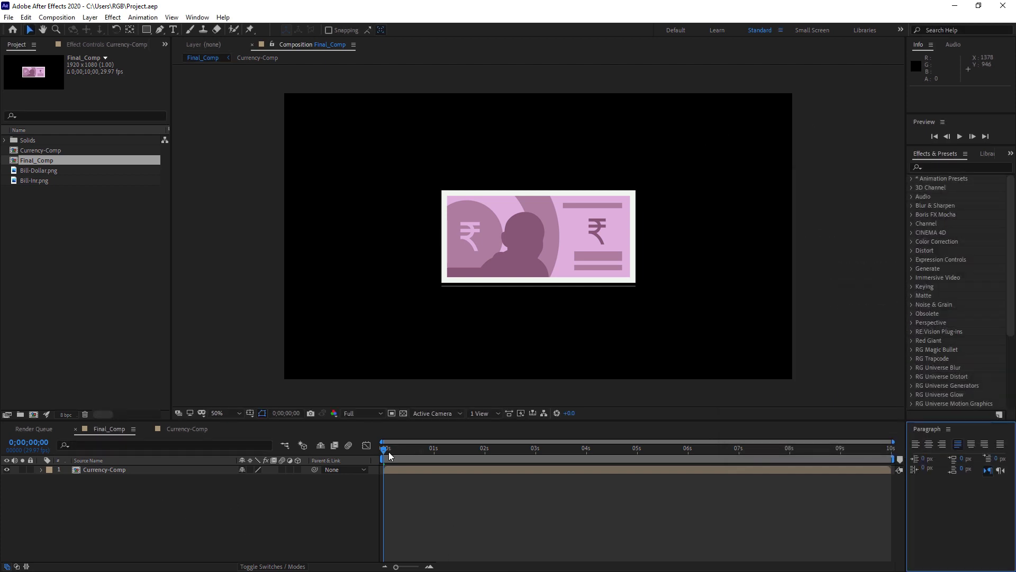
# Scale the Bill-Inr.png layer inside Currency-Comp down to 75%.
pyautogui.moveTo(394, 448); pyautogui.dragTo(467, 437)
pyautogui.press("'")
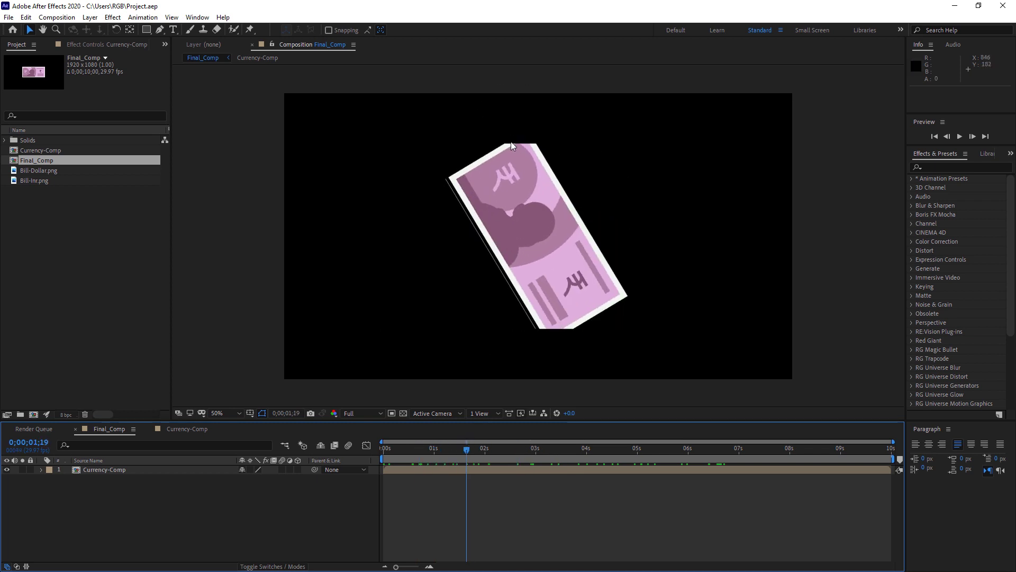
pyautogui.click(184, 428)
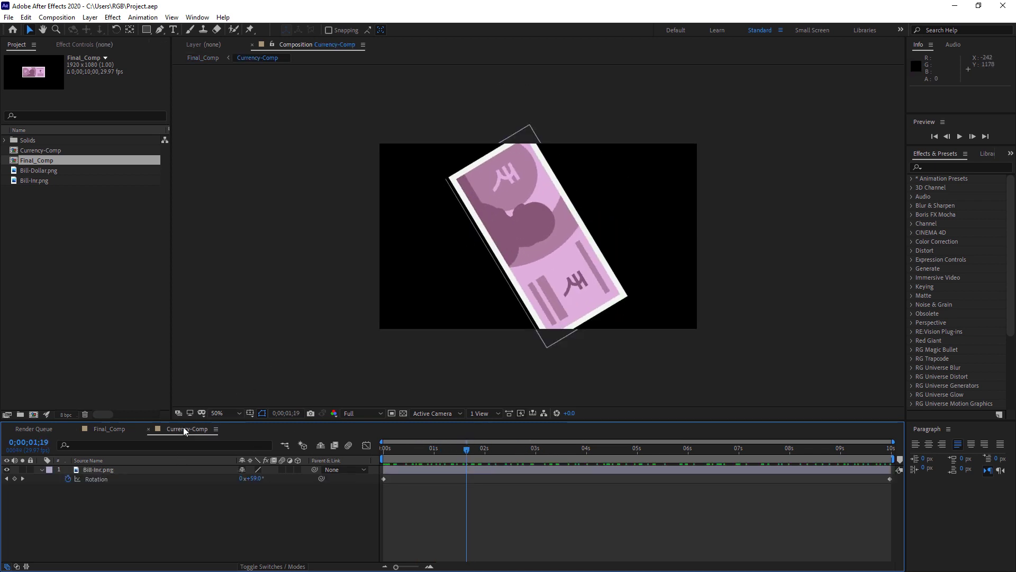
pyautogui.click(108, 469)
pyautogui.press('s')
pyautogui.click(256, 478)
pyautogui.write('80')
pyautogui.press('Return')
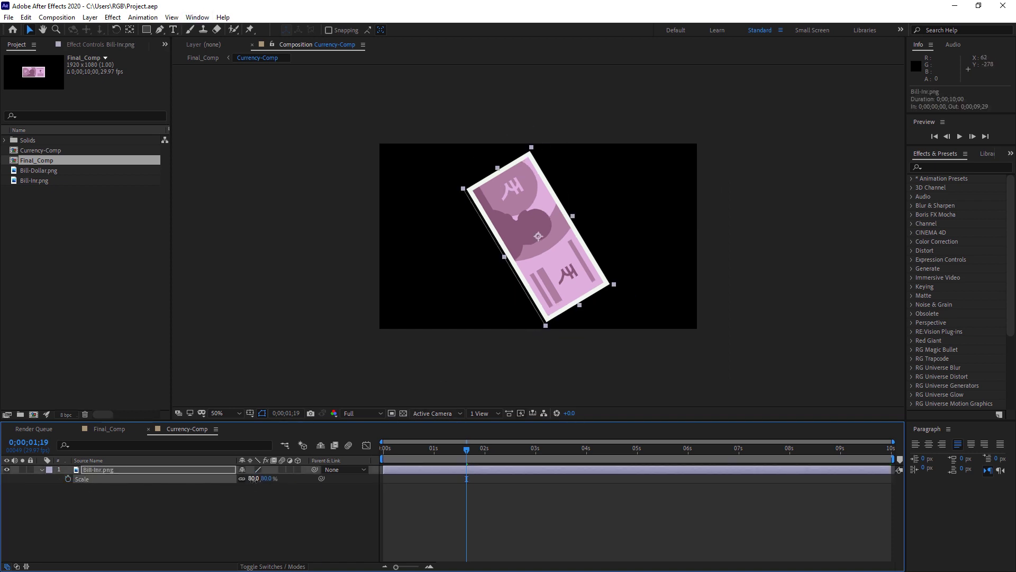
pyautogui.click(254, 479)
pyautogui.write('75')
pyautogui.press('Return')
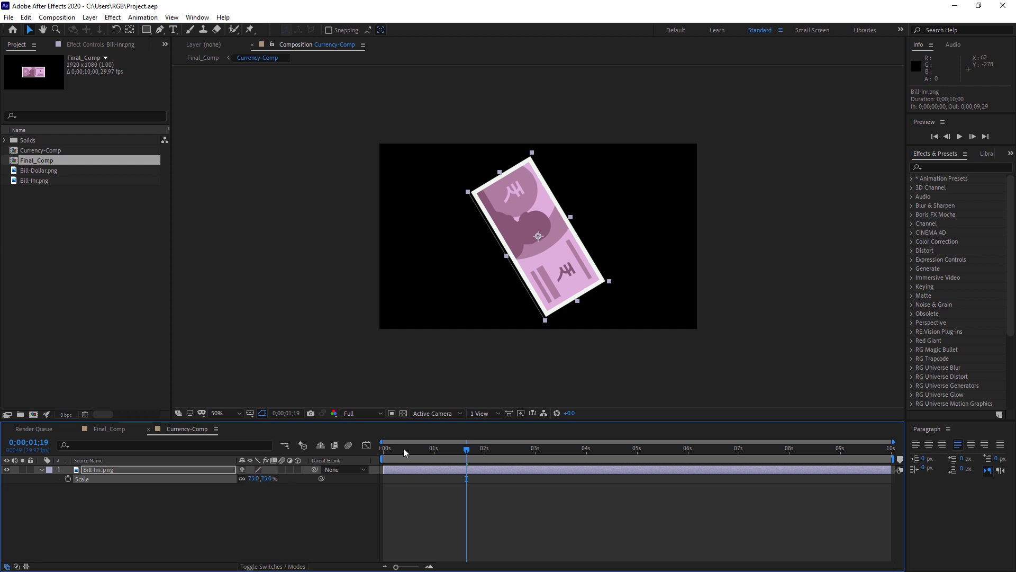
# Narrow Currency-Comp's width to 1093 px and check the rotating bill.
pyautogui.moveTo(402, 447); pyautogui.dragTo(670, 450)
pyautogui.moveTo(551, 449); pyautogui.dragTo(894, 448)
pyautogui.click(61, 17)
pyautogui.click(80, 45)
pyautogui.click(792, 254)
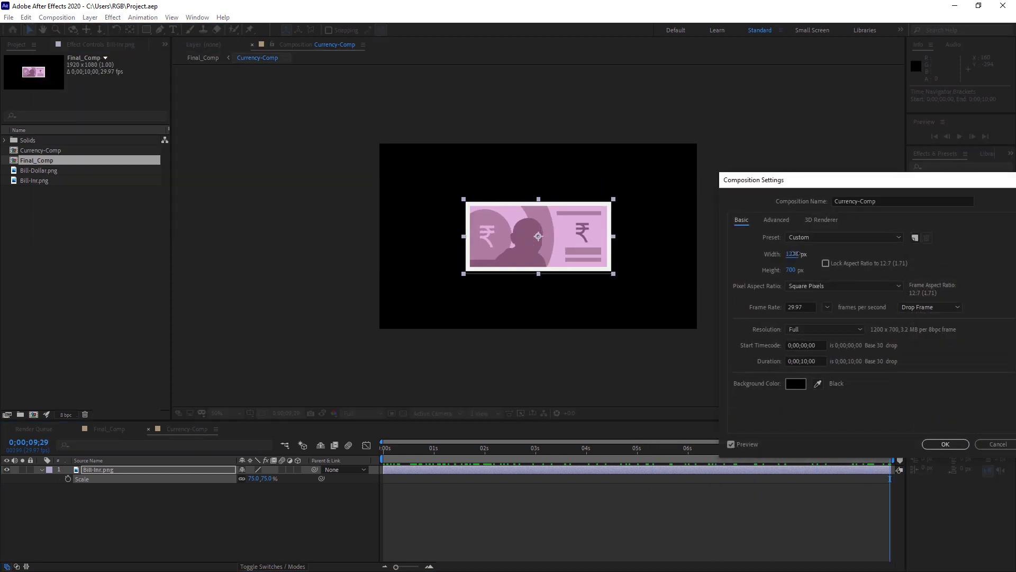
pyautogui.moveTo(792, 254); pyautogui.dragTo(801, 255)
pyautogui.click(959, 447)
pyautogui.moveTo(532, 450); pyautogui.dragTo(261, 483)
pyautogui.click(211, 492)
# Keyframe Currency-Comp's Position at 0 s with the bill off the left edge.
pyautogui.click(103, 429)
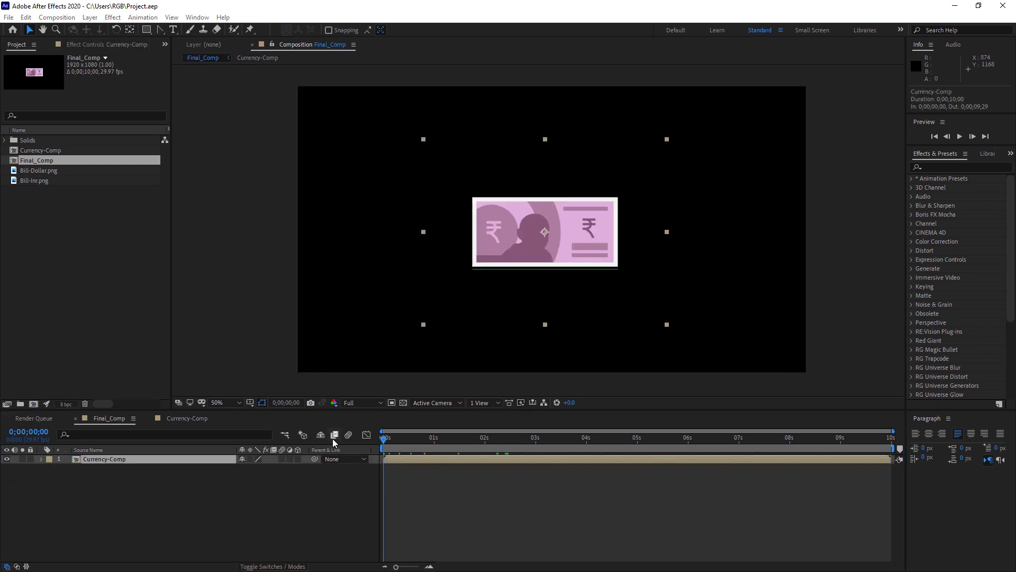
pyautogui.click(99, 486)
pyautogui.click(94, 459)
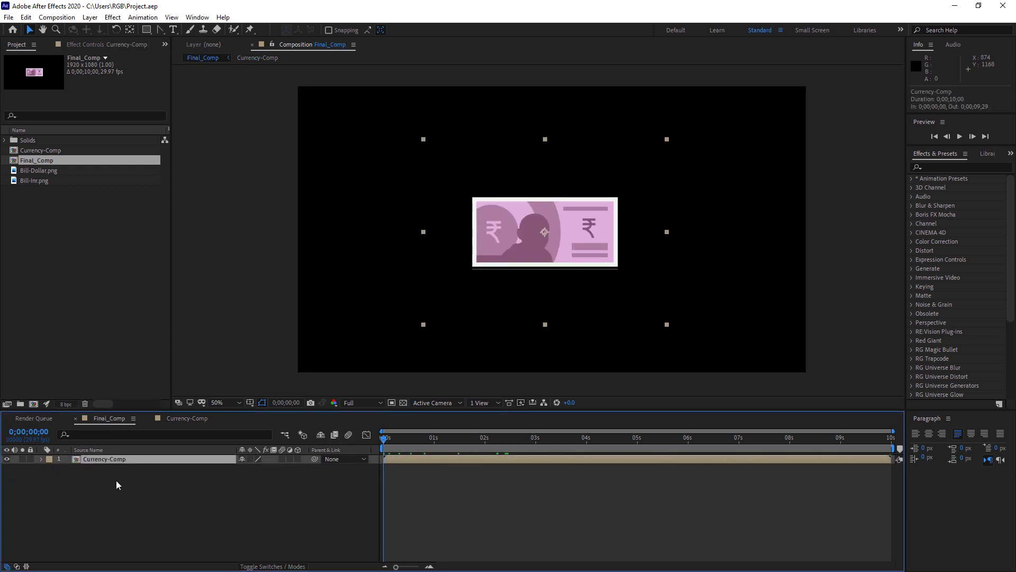
pyautogui.press('p')
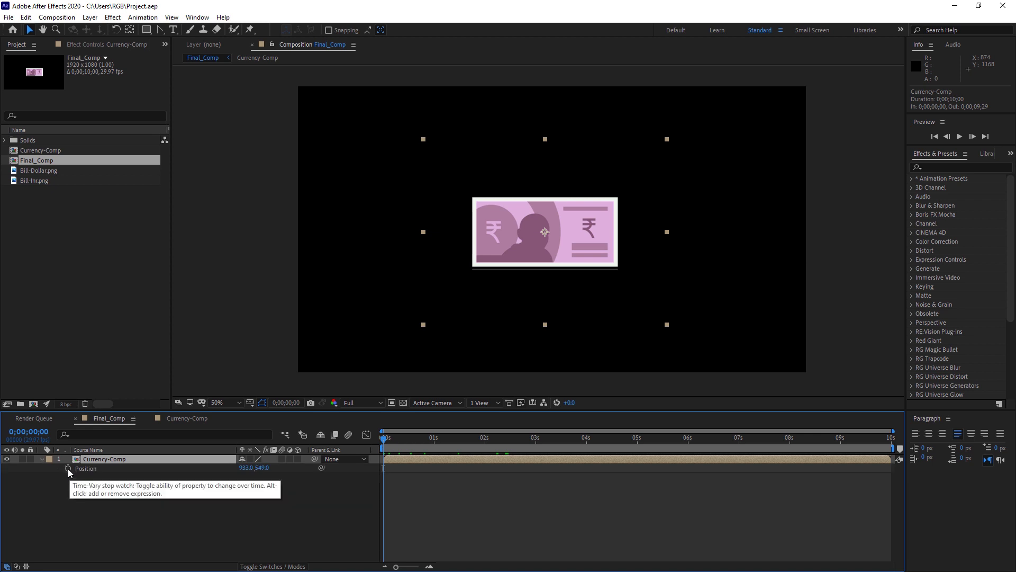
pyautogui.click(68, 468)
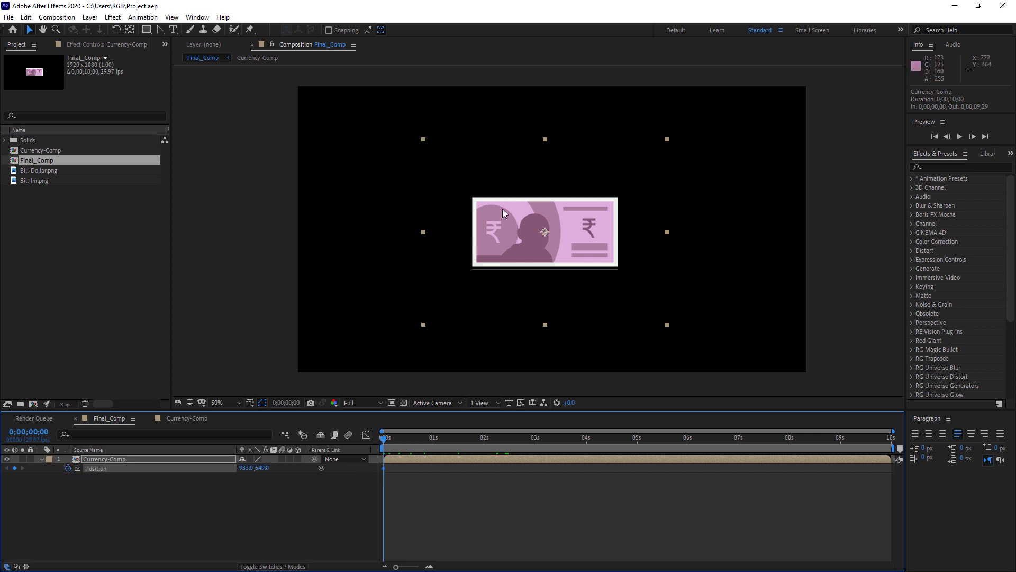
pyautogui.moveTo(561, 251); pyautogui.dragTo(274, 233)
pyautogui.moveTo(350, 280); pyautogui.dragTo(327, 283)
pyautogui.press('h')
pyautogui.moveTo(624, 302); pyautogui.dragTo(537, 286)
pyautogui.press('v')
# Move the bill off the right edge at 5 s and preview the slide.
pyautogui.moveTo(394, 443); pyautogui.dragTo(641, 453)
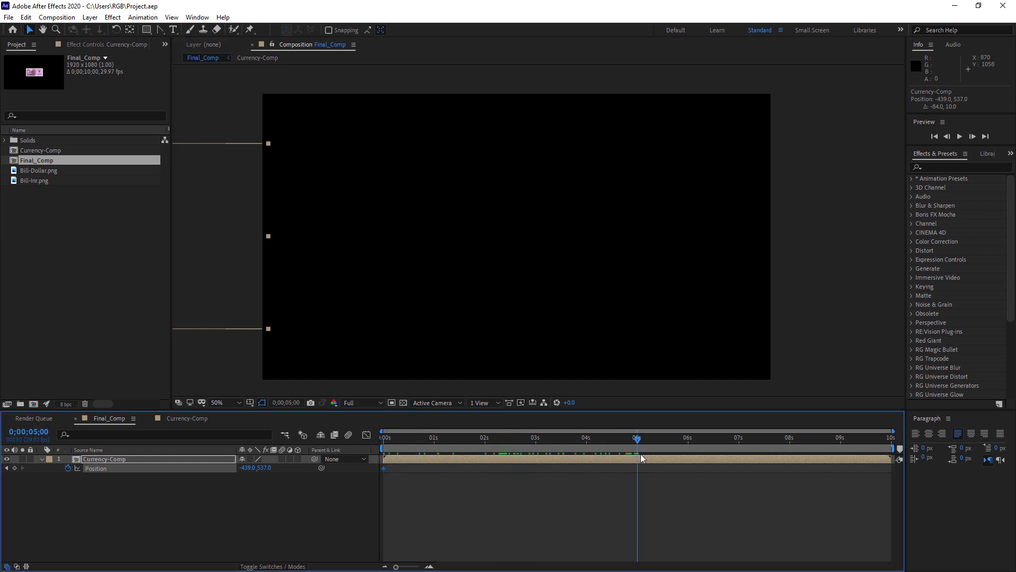
pyautogui.moveTo(249, 266); pyautogui.dragTo(948, 270)
pyautogui.press(',')
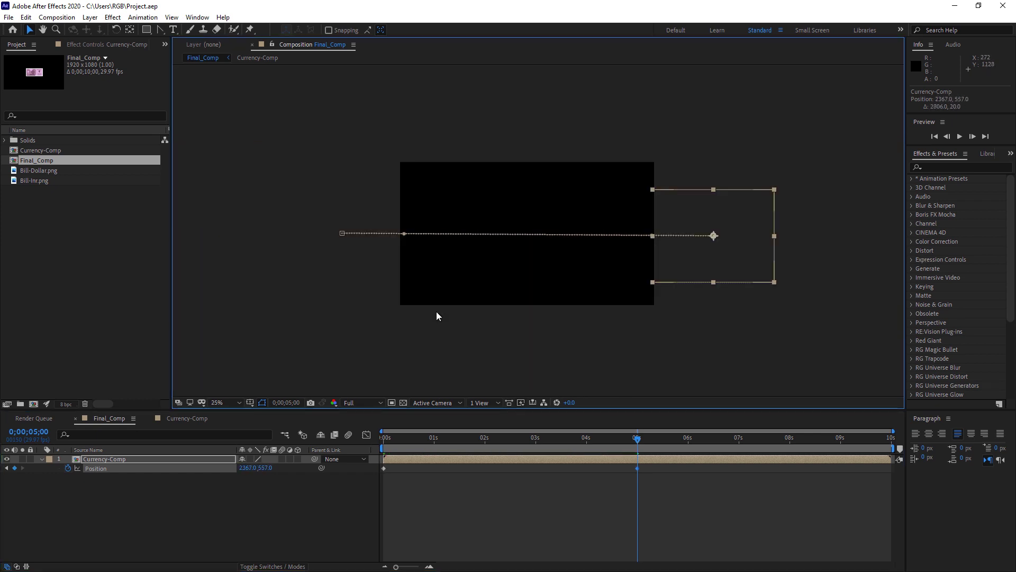
pyautogui.moveTo(484, 434); pyautogui.dragTo(372, 449)
pyautogui.press('space')
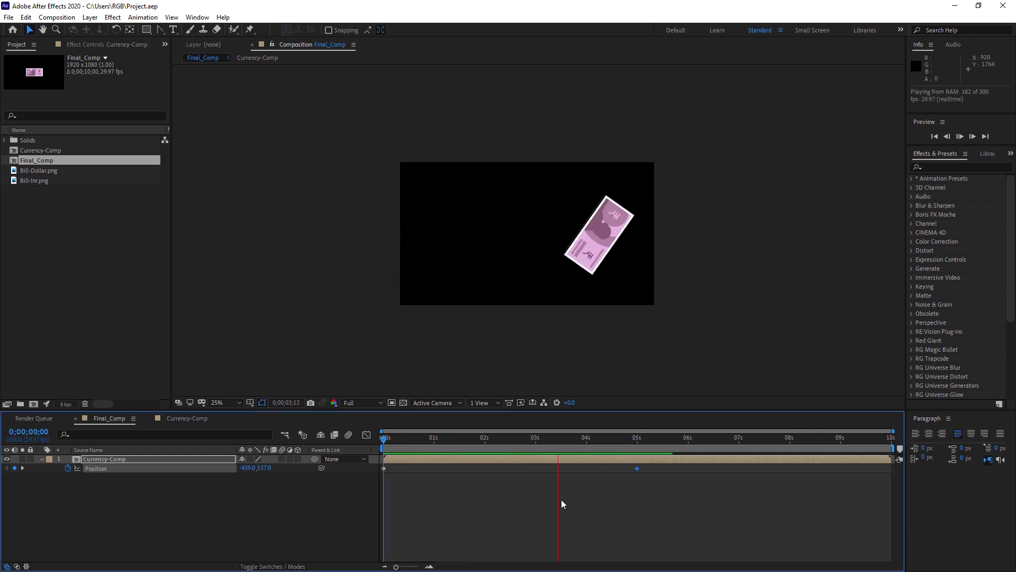
pyautogui.moveTo(638, 441); pyautogui.dragTo(507, 456)
pyautogui.press('h')
pyautogui.moveTo(503, 321); pyautogui.dragTo(541, 307)
pyautogui.press('.')
pyautogui.press('.')
# Convert the motion path's starting keyframe into a smooth Bezier point.
pyautogui.press('v')
pyautogui.click(511, 438)
pyautogui.moveTo(513, 437); pyautogui.dragTo(506, 438)
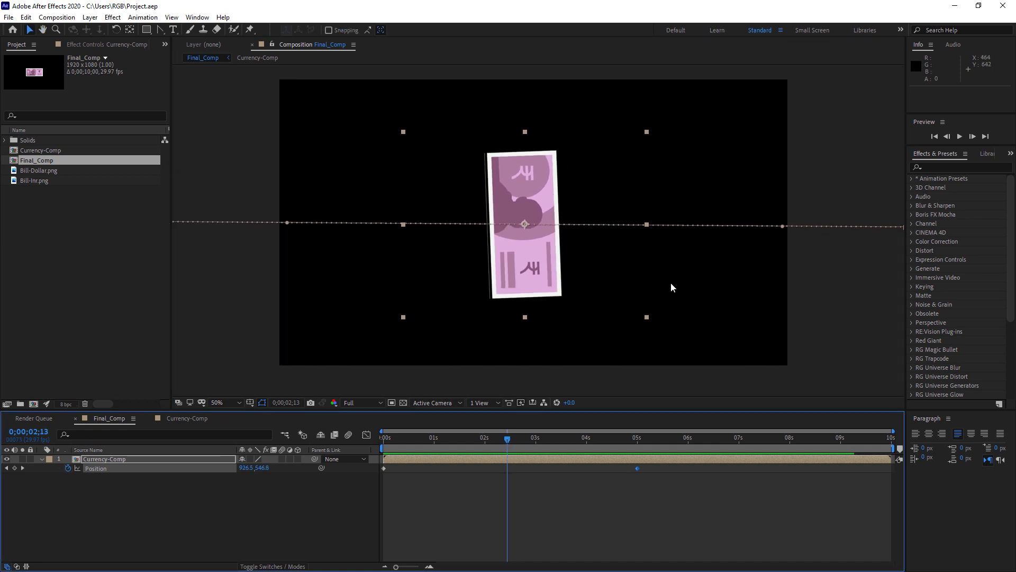
pyautogui.moveTo(472, 306); pyautogui.dragTo(512, 290)
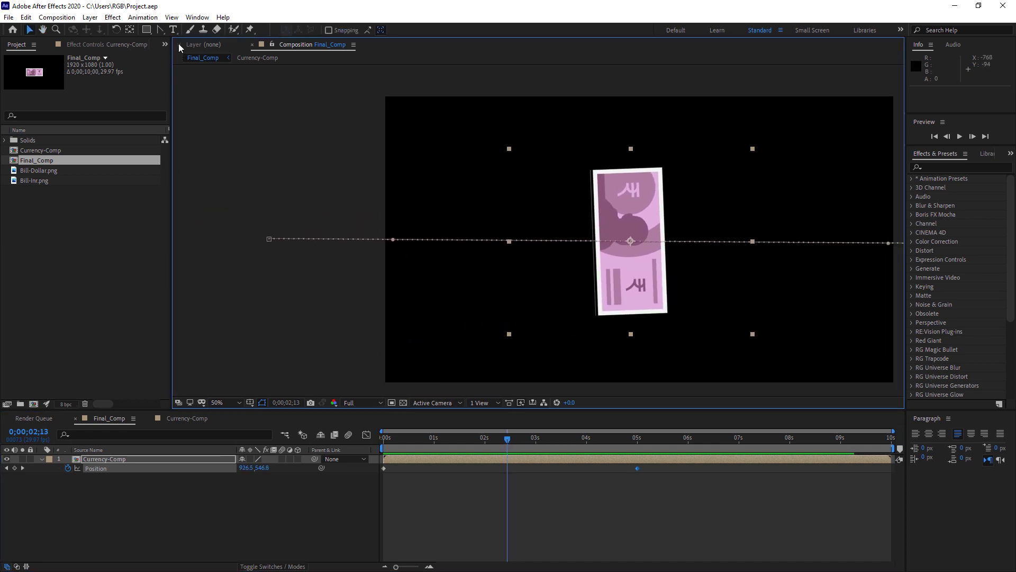
pyautogui.moveTo(161, 30); pyautogui.dragTo(212, 68)
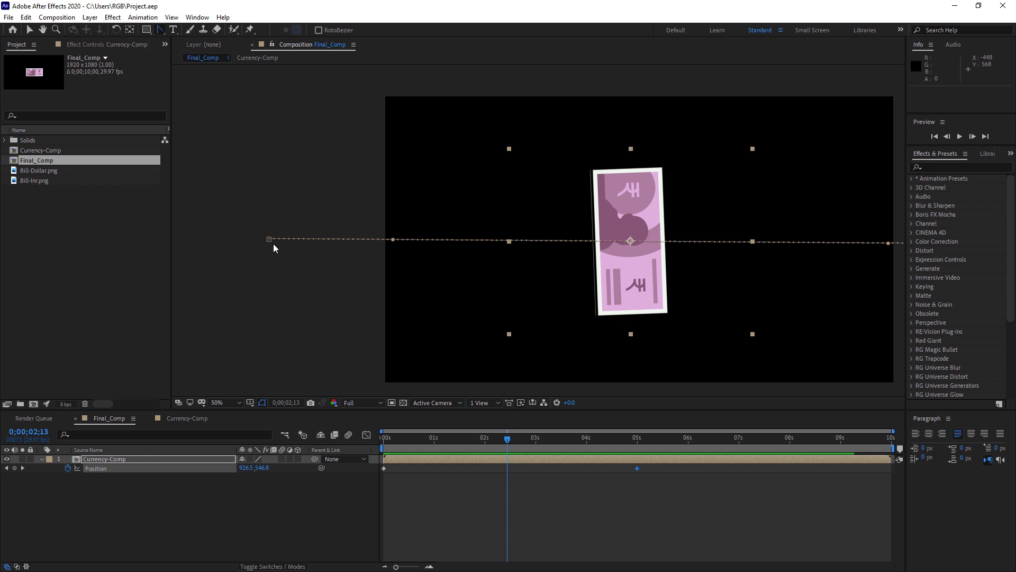
pyautogui.click(269, 240)
pyautogui.click(269, 240)
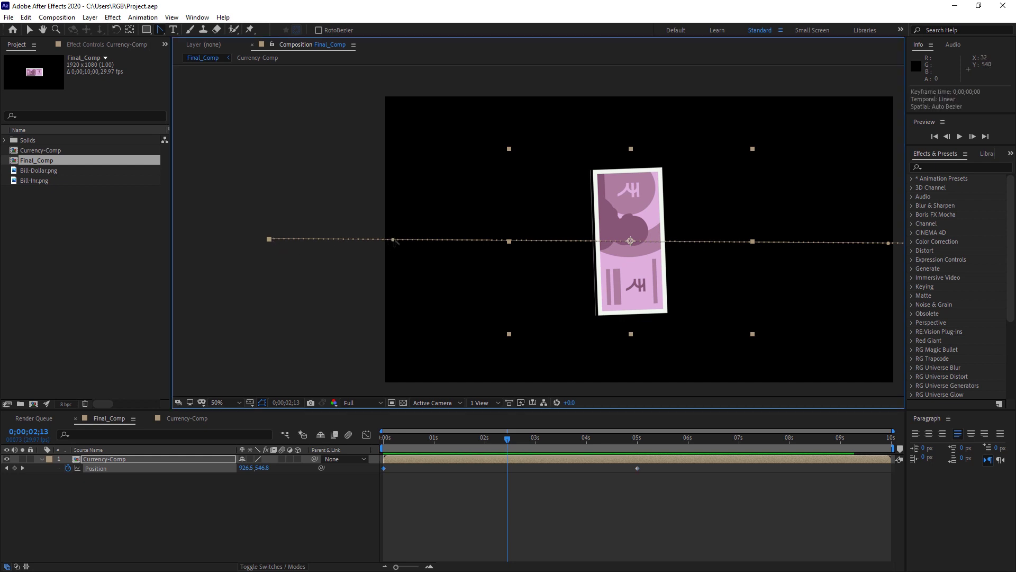
pyautogui.click(29, 30)
# Drag the path handles to bend the motion path into a gentle S-curve.
pyautogui.moveTo(392, 239); pyautogui.dragTo(337, 310)
pyautogui.moveTo(589, 333); pyautogui.dragTo(542, 338)
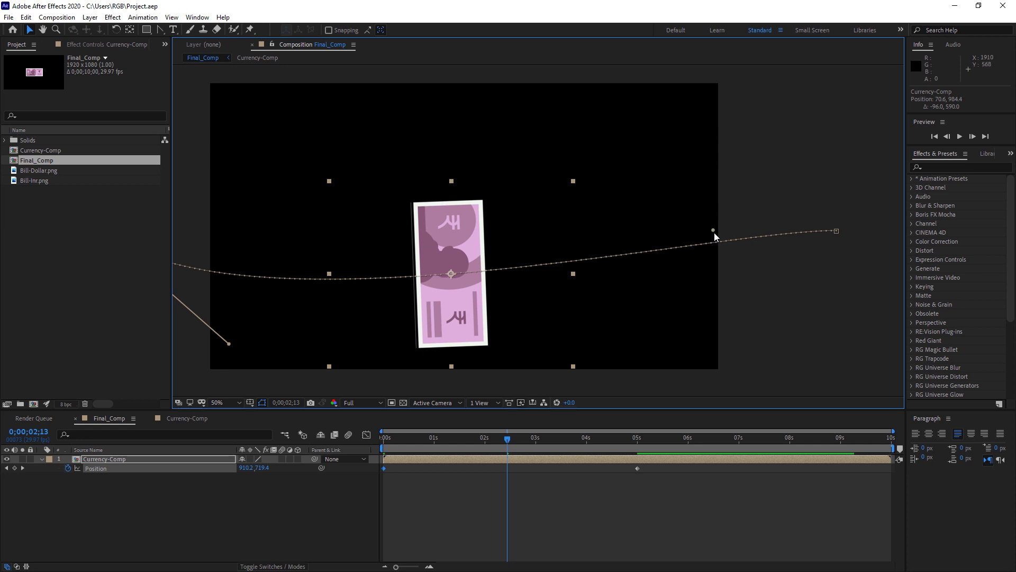
pyautogui.moveTo(713, 230); pyautogui.dragTo(665, 122)
pyautogui.moveTo(702, 292); pyautogui.dragTo(811, 254)
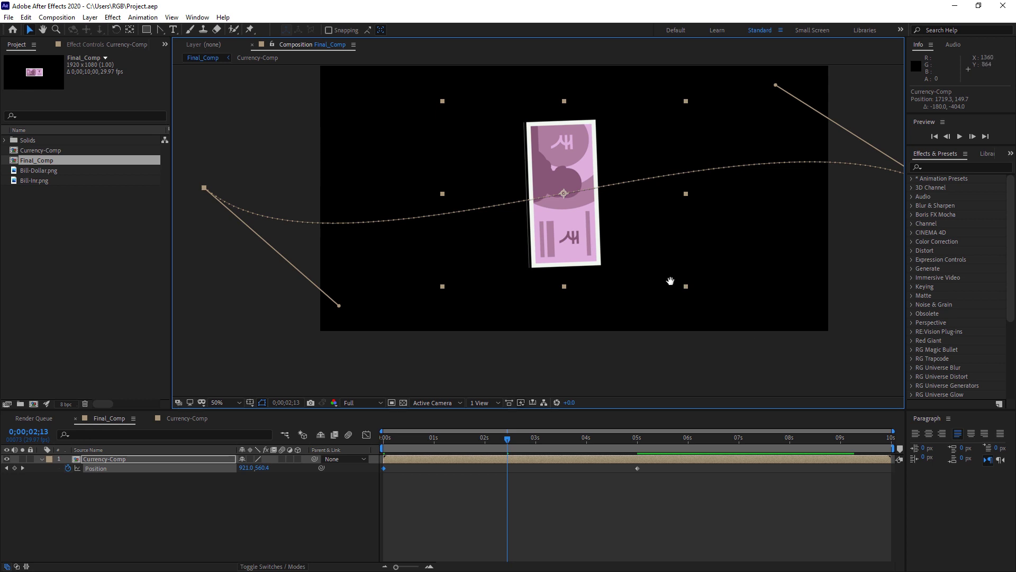
pyautogui.moveTo(680, 272); pyautogui.dragTo(612, 307)
pyautogui.press('v')
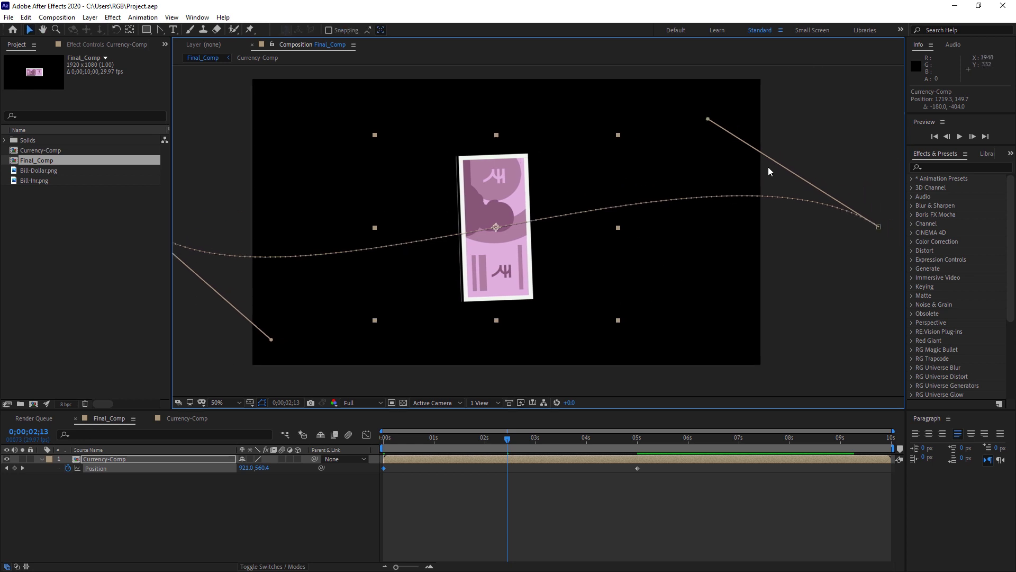
# Add a Position keyframe at 2;13 and apply Easy Ease to all Position keyframes.
pyautogui.click(14, 468)
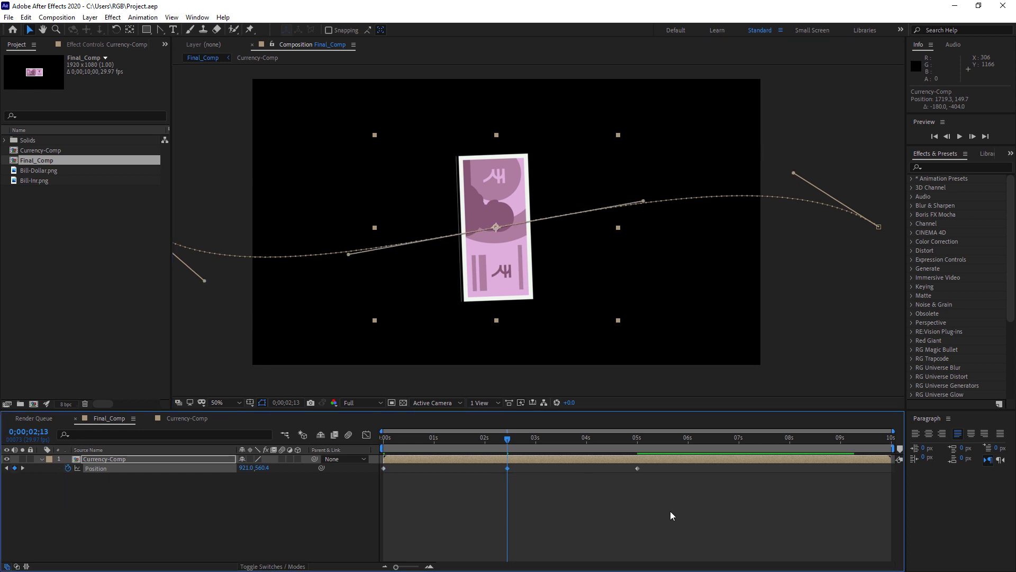
pyautogui.moveTo(699, 500); pyautogui.dragTo(377, 466)
pyautogui.rightClick(507, 467)
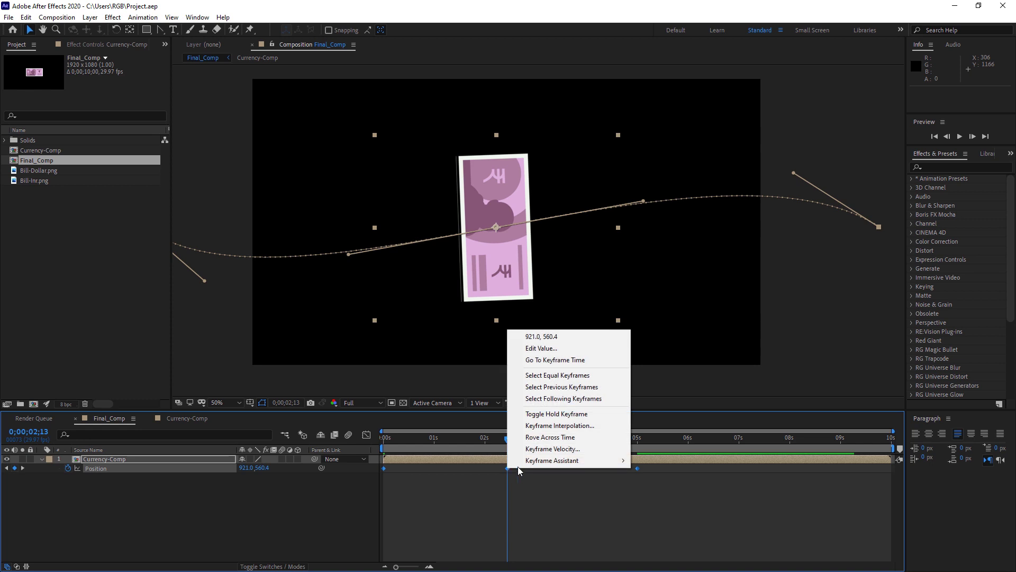
pyautogui.moveTo(561, 463)
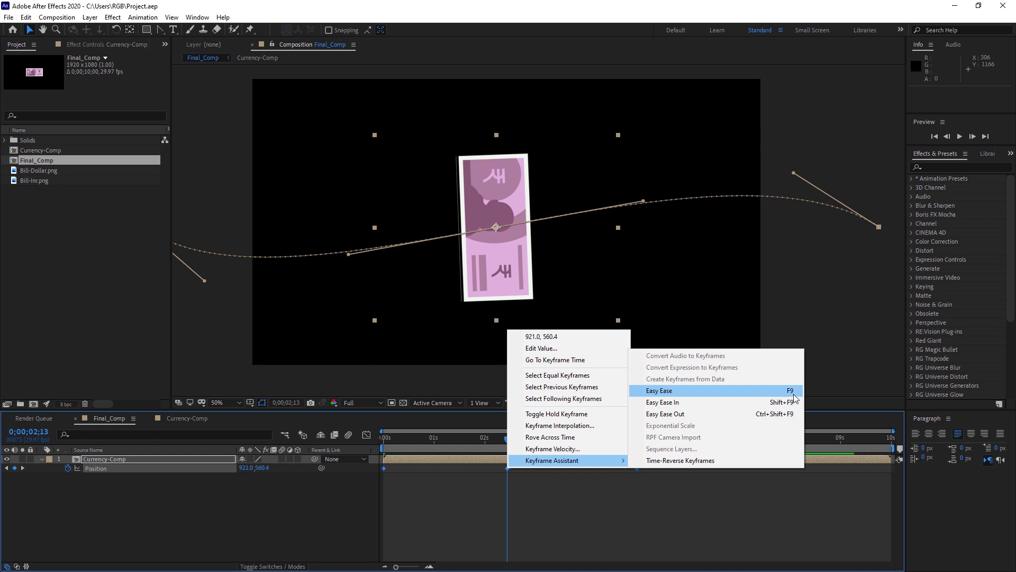
pyautogui.click(662, 393)
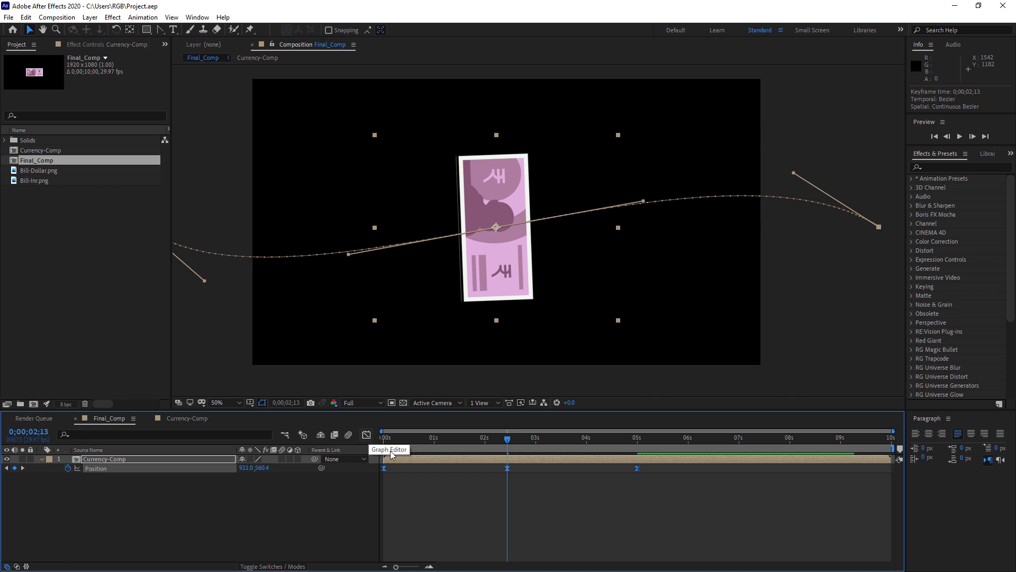
pyautogui.click(367, 435)
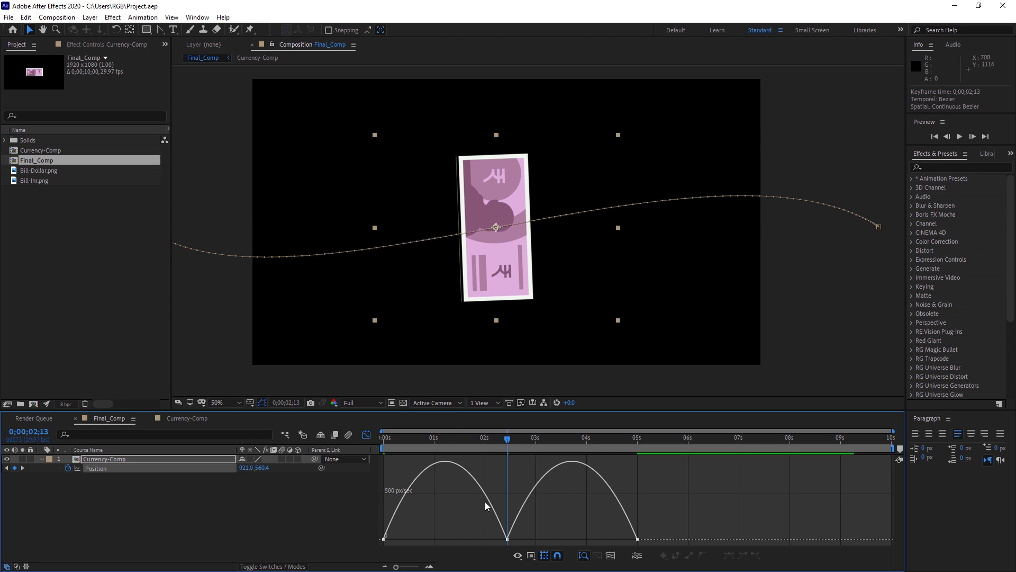
pyautogui.moveTo(510, 439); pyautogui.dragTo(364, 439)
pyautogui.press('space')
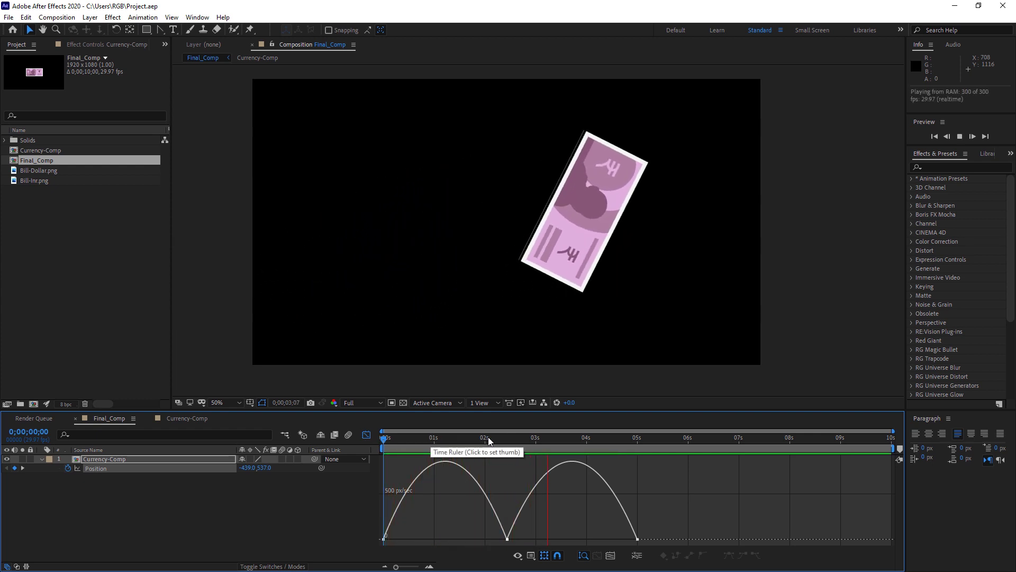
pyautogui.moveTo(560, 441); pyautogui.dragTo(382, 485)
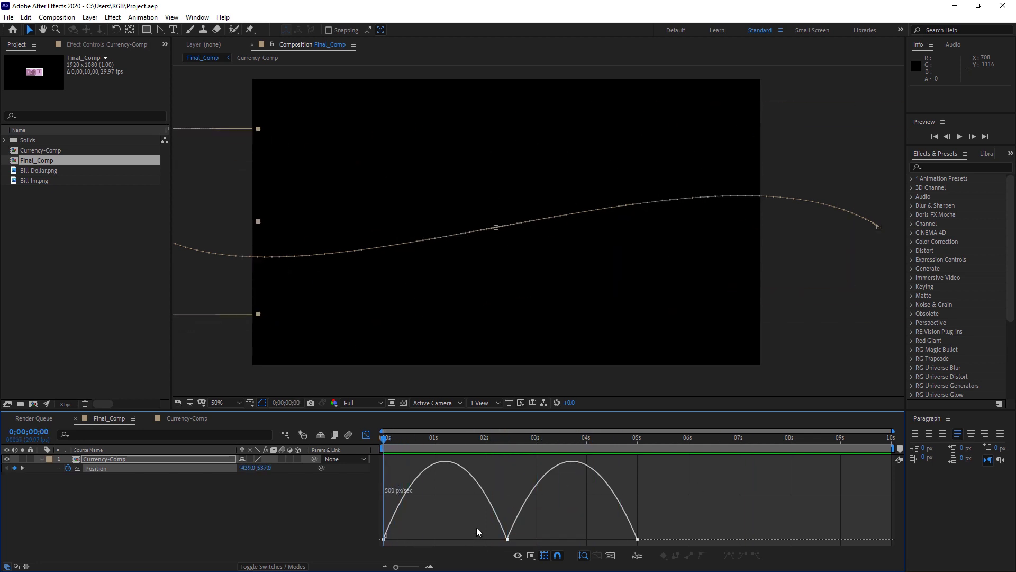
pyautogui.click(532, 556)
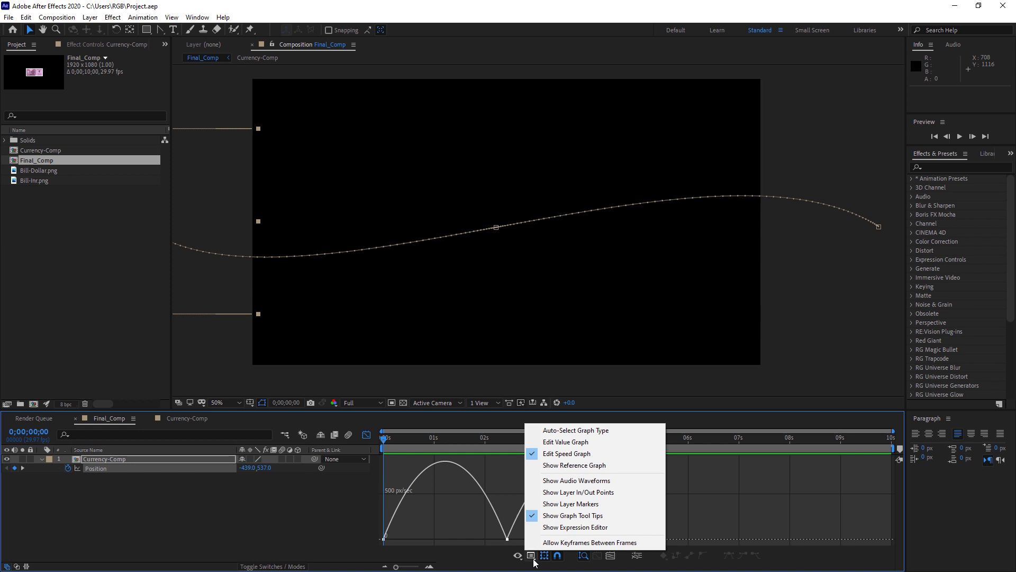
pyautogui.click(563, 443)
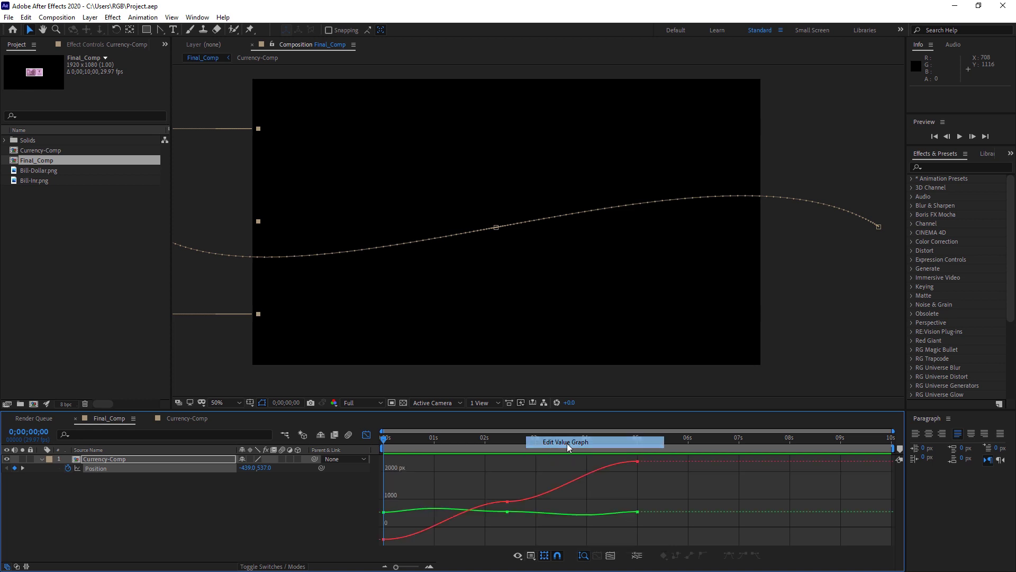
pyautogui.click(531, 555)
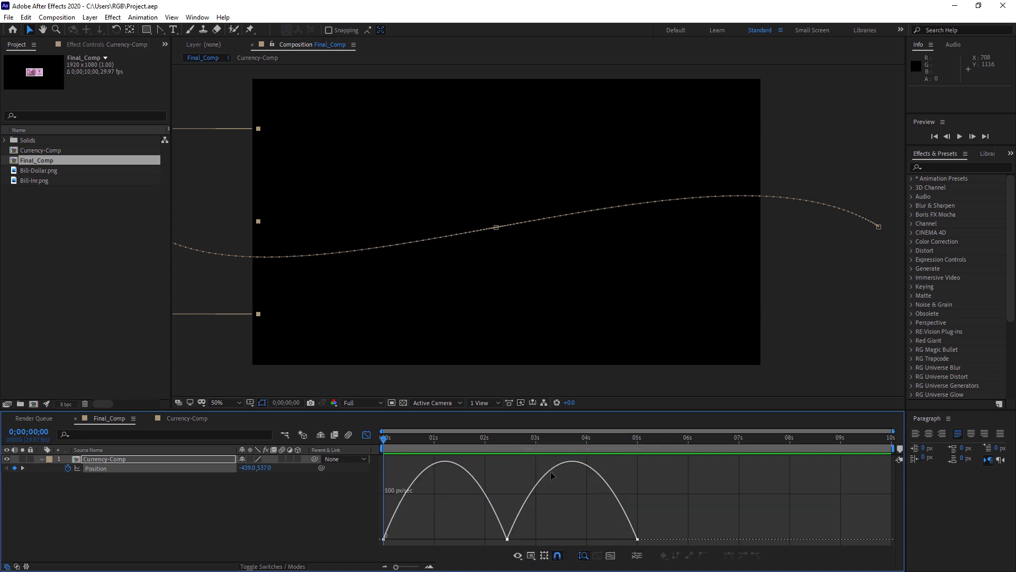
# Lengthen the middle keyframe's incoming and outgoing ease influence, then preview.
pyautogui.moveTo(527, 545); pyautogui.dragTo(527, 545)
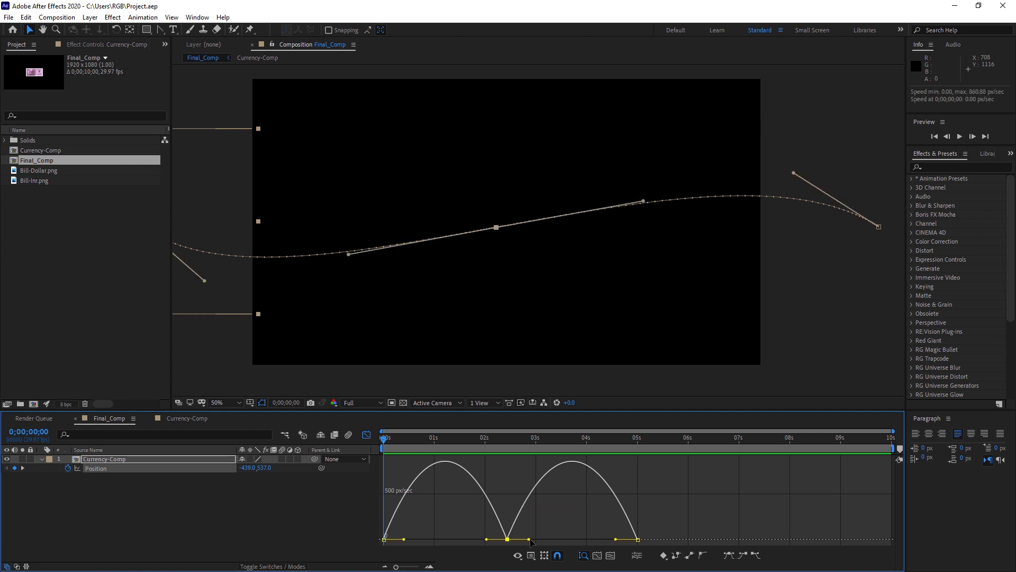
pyautogui.moveTo(528, 539); pyautogui.dragTo(555, 540)
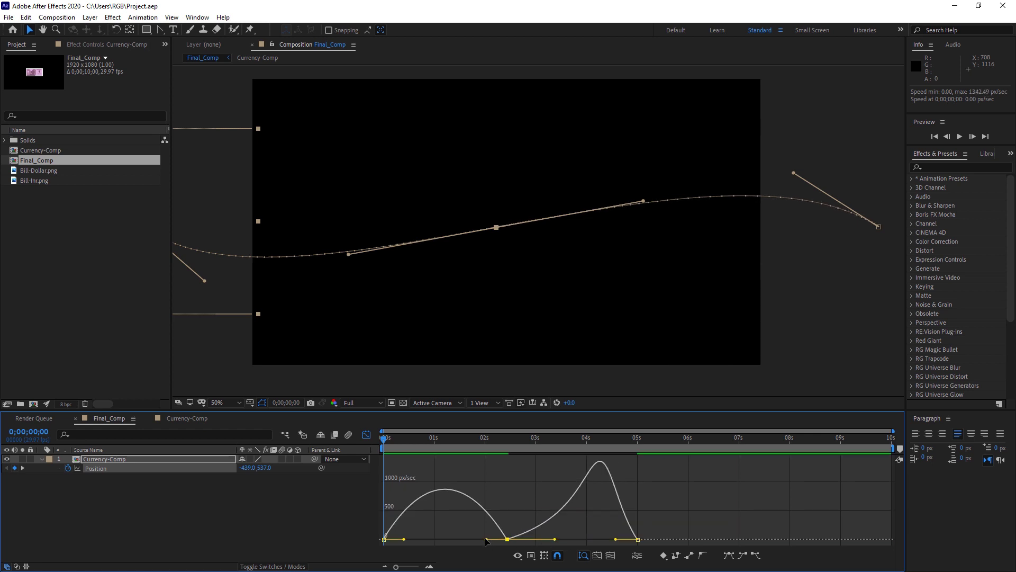
pyautogui.moveTo(485, 540); pyautogui.dragTo(459, 539)
pyautogui.press('space')
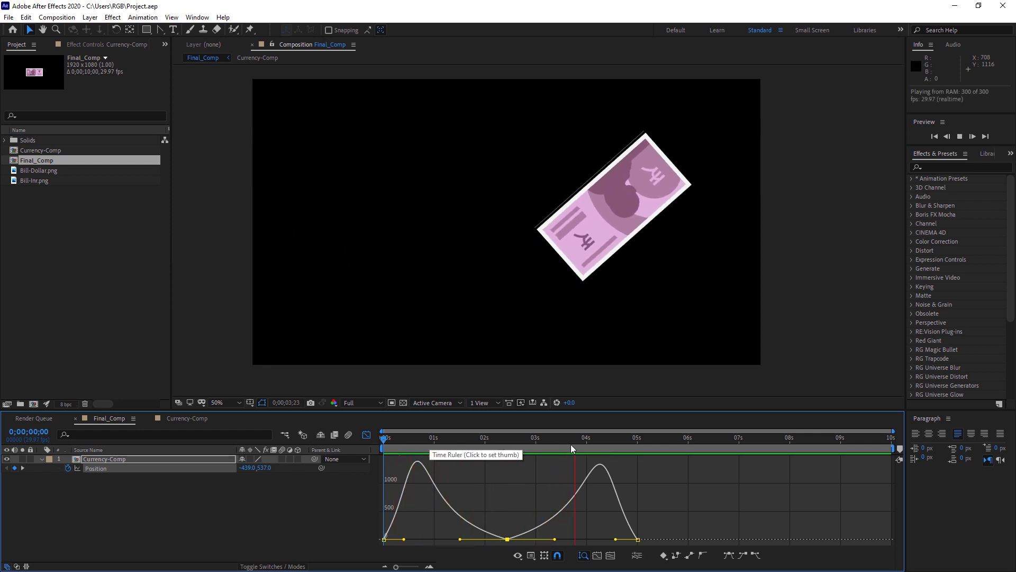
pyautogui.click(548, 444)
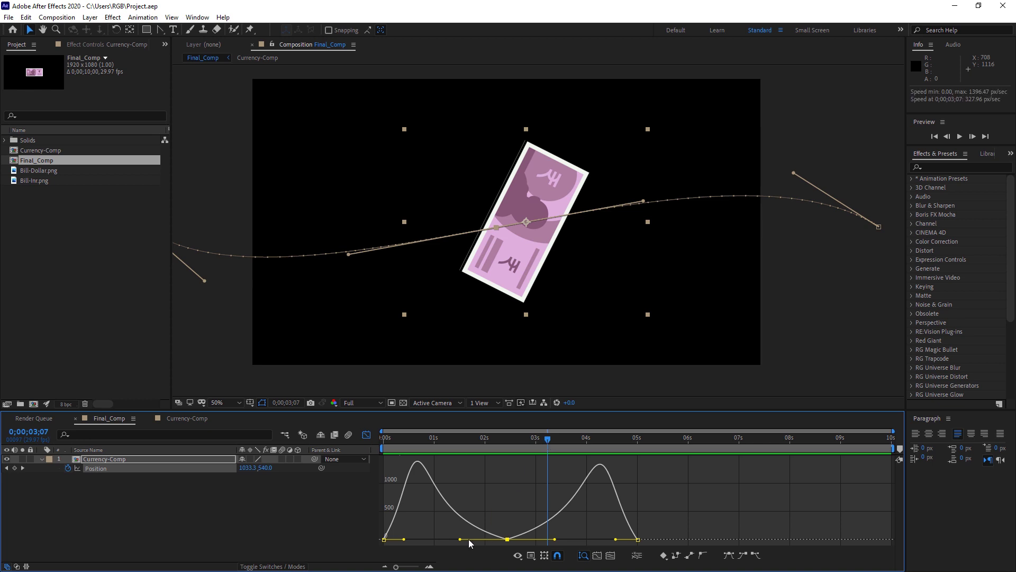
# Widen the influence further to sharpen both speed peaks, preview, and leave the Graph Editor.
pyautogui.moveTo(460, 539); pyautogui.dragTo(453, 539)
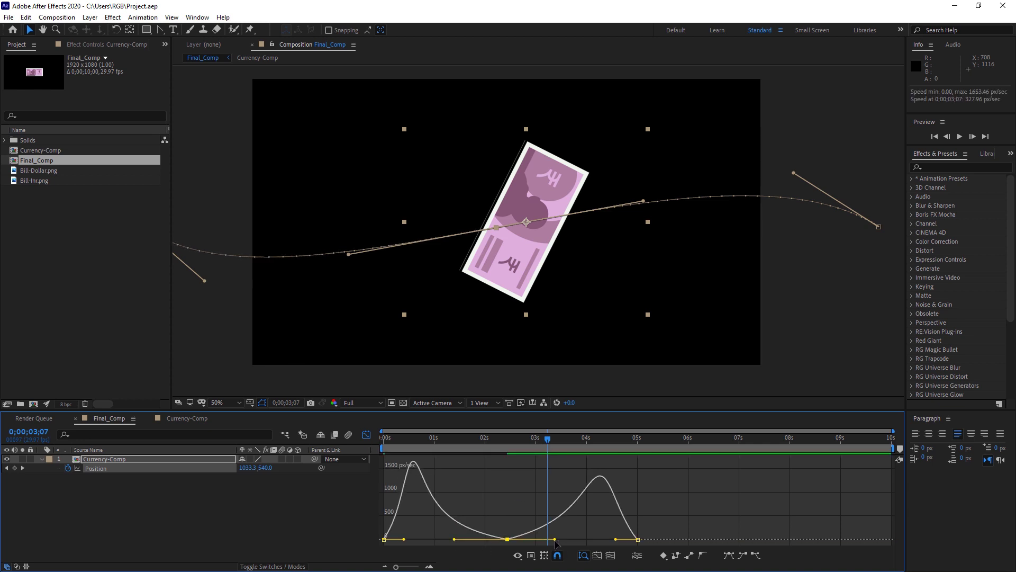
pyautogui.moveTo(555, 539); pyautogui.dragTo(562, 539)
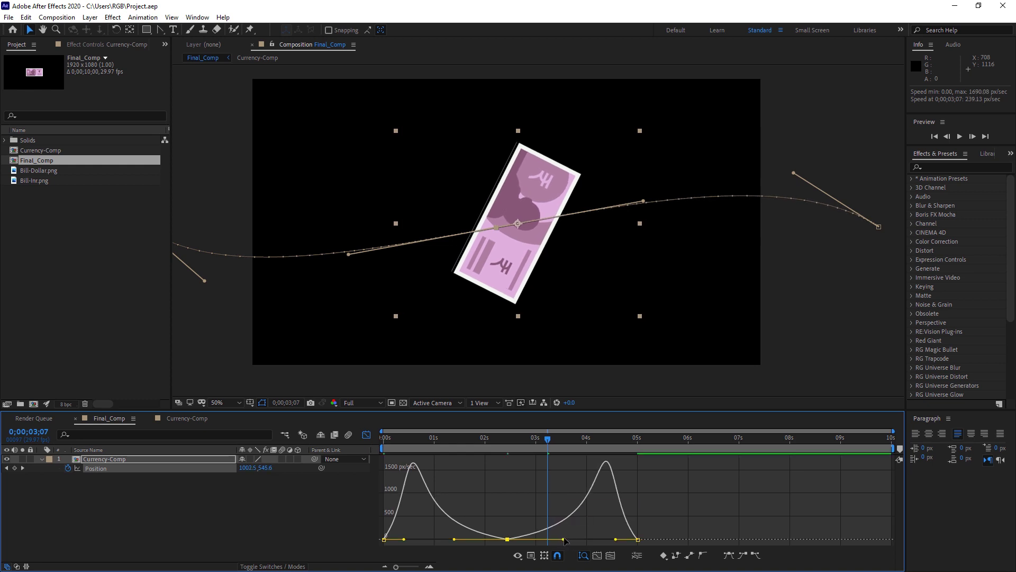
pyautogui.press('space')
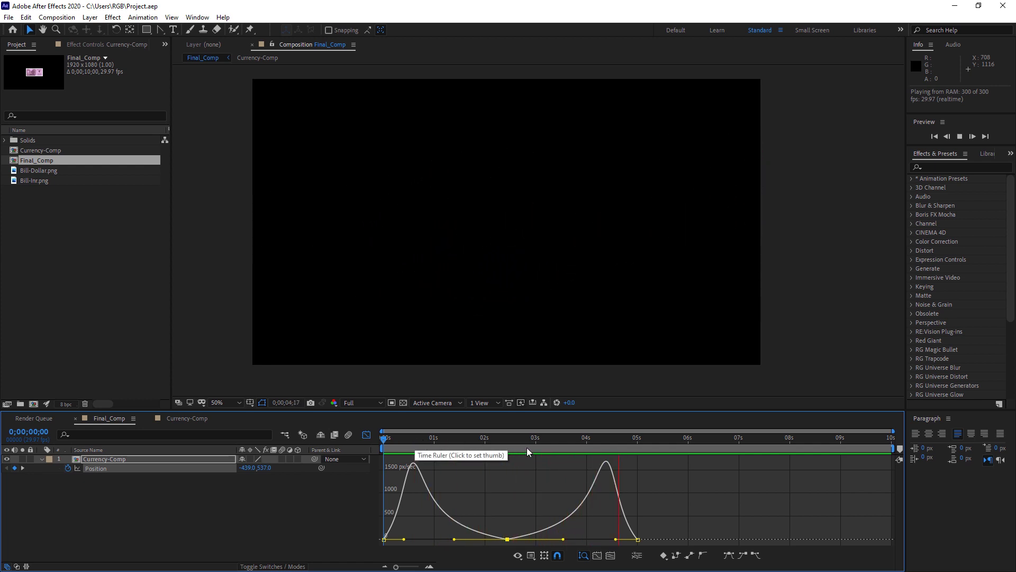
pyautogui.moveTo(534, 439); pyautogui.dragTo(454, 437)
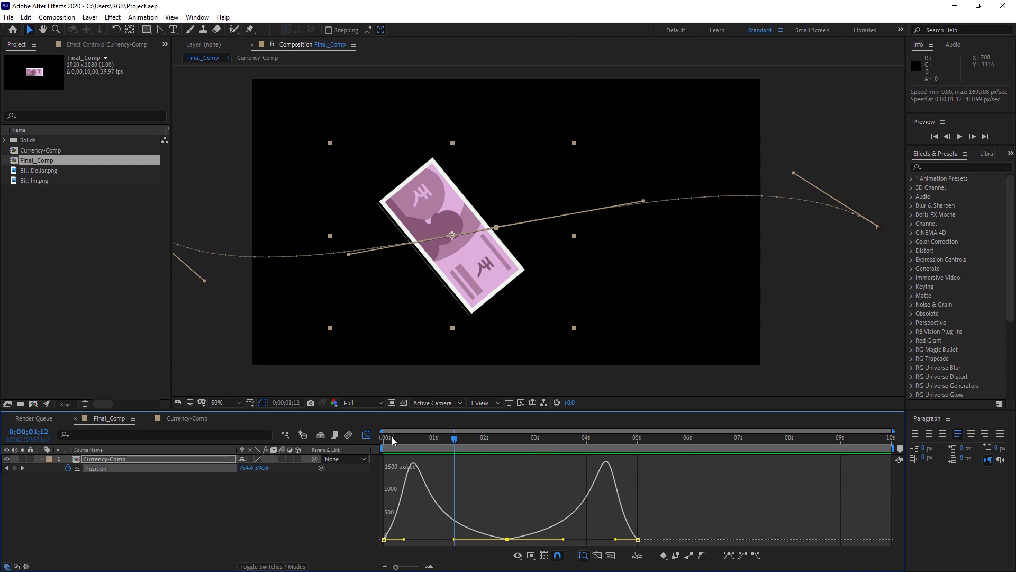
pyautogui.click(366, 435)
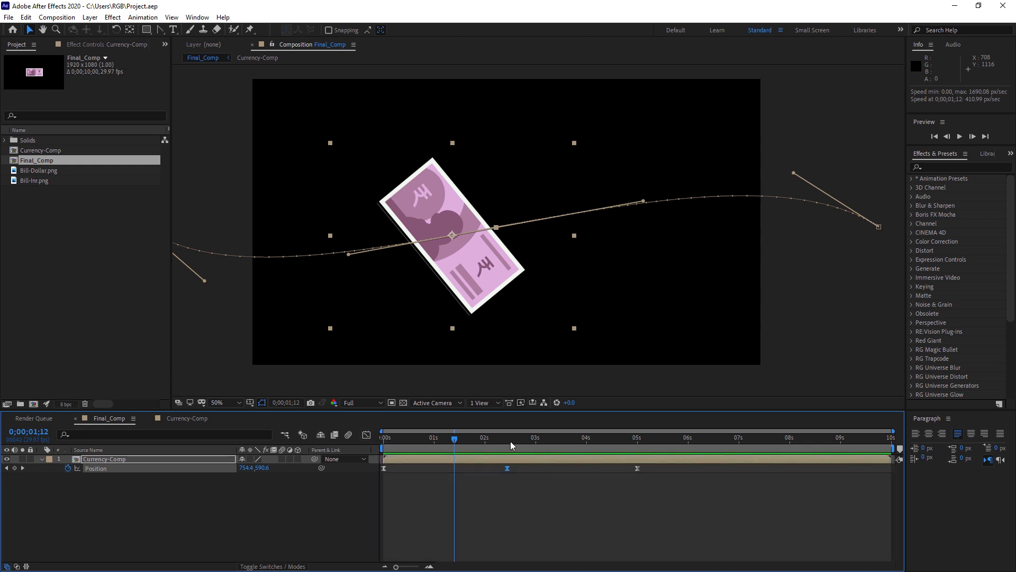
# Find CC Cylinder by searching 'cc cy' and apply it to the Currency-Comp layer.
pyautogui.moveTo(510, 440)
pyautogui.mouseDown()
pyautogui.moveTo(373, 449)
pyautogui.moveTo(599, 443)
pyautogui.moveTo(508, 446)
pyautogui.mouseUp()
pyautogui.click(937, 168)
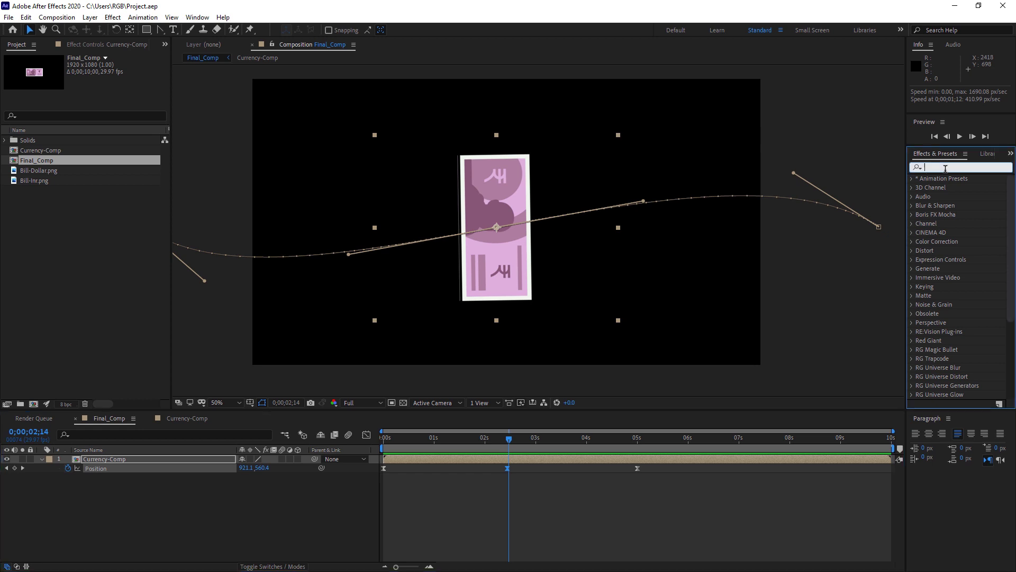
pyautogui.write('cc')
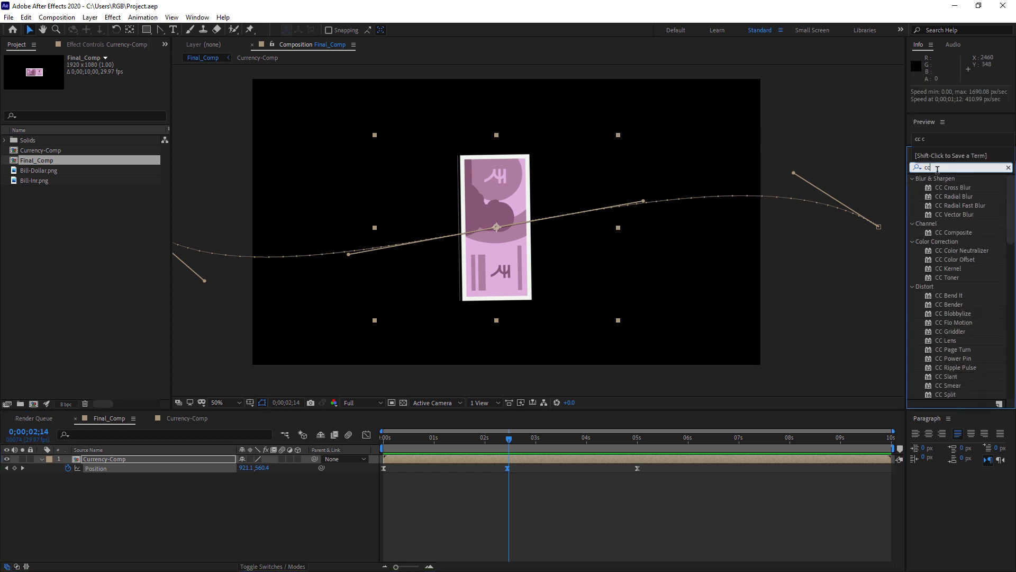
pyautogui.write(' cy')
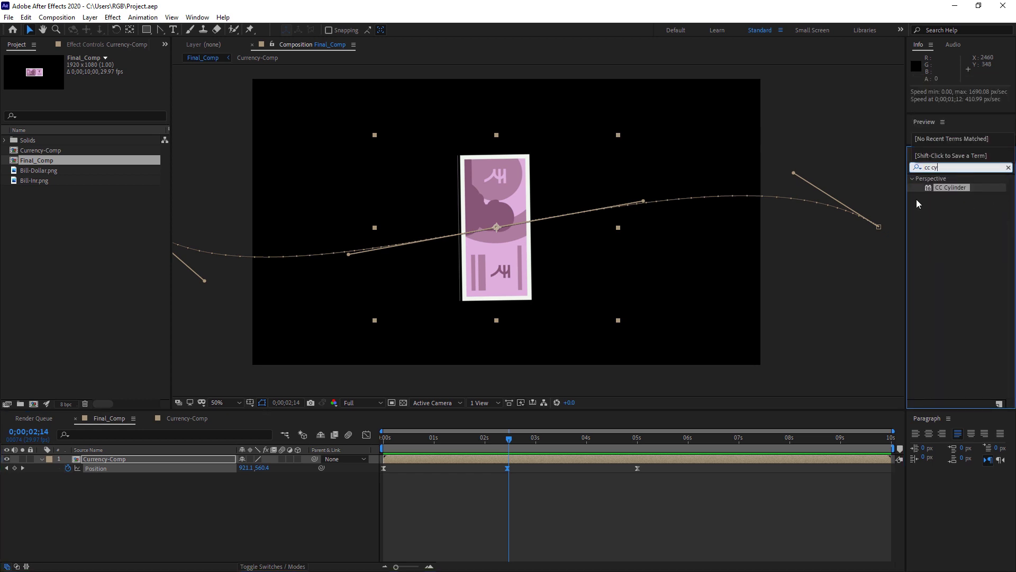
pyautogui.moveTo(951, 188); pyautogui.dragTo(127, 464)
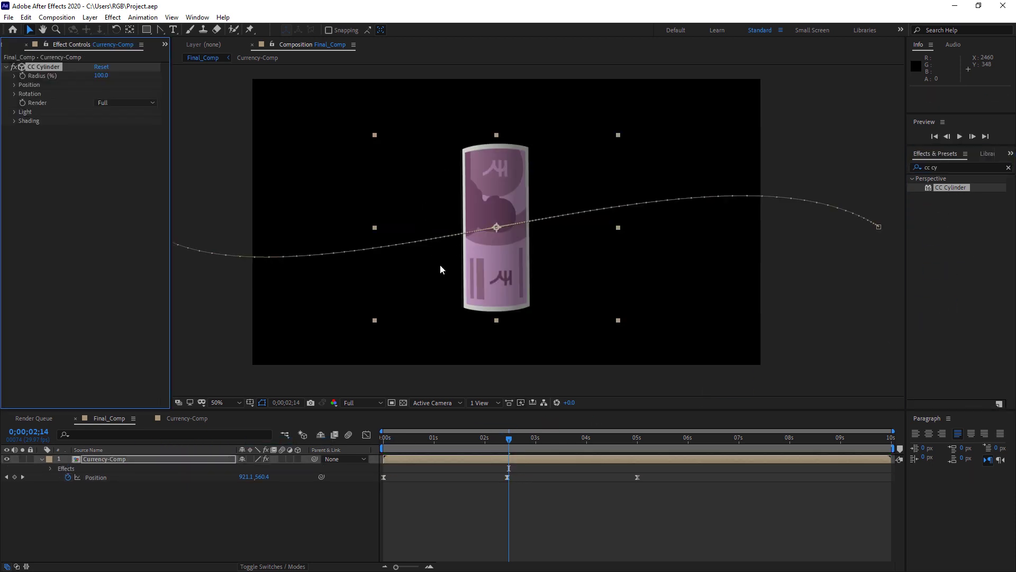
# Check the curled bill and the Currency-Comp precomp's rotation, then return to Final_Comp.
pyautogui.moveTo(504, 439); pyautogui.dragTo(414, 458)
pyautogui.doubleClick(414, 458)
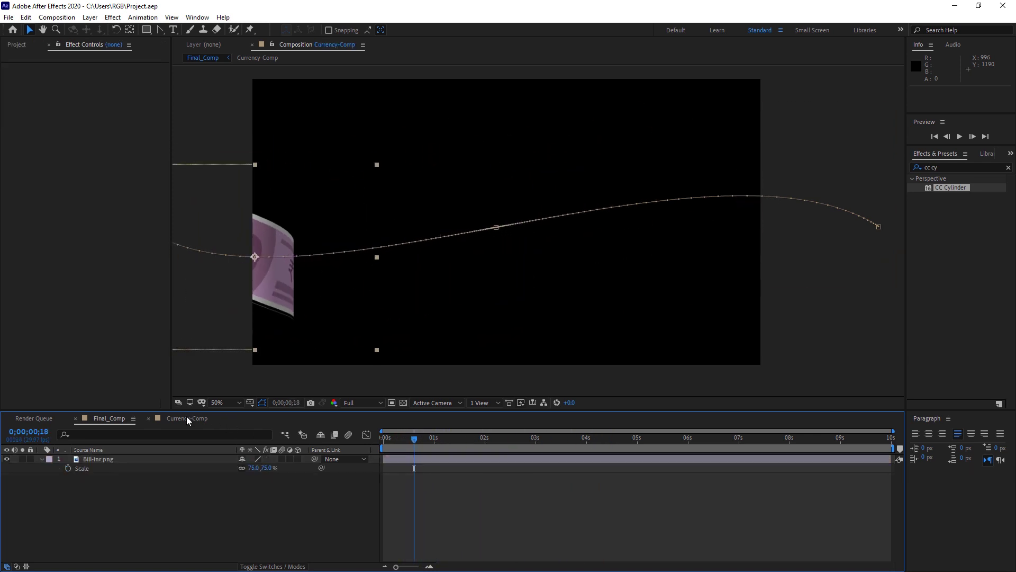
pyautogui.moveTo(506, 437)
pyautogui.mouseDown()
pyautogui.moveTo(779, 446)
pyautogui.moveTo(373, 448)
pyautogui.moveTo(509, 445)
pyautogui.mouseUp()
pyautogui.click(90, 418)
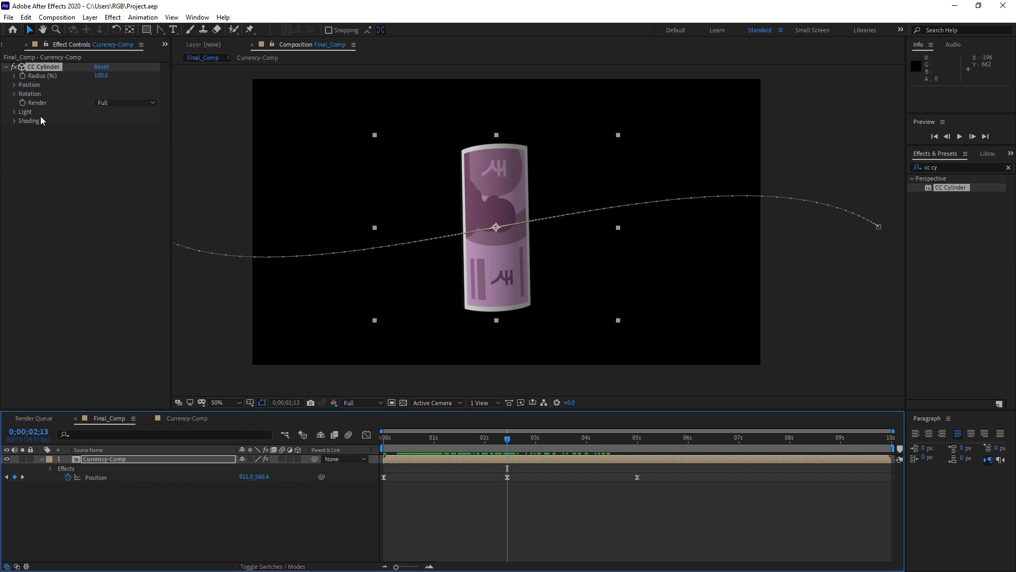
# Set CC Cylinder Light Intensity, Light Height and Light Direction to 0.
pyautogui.click(15, 112)
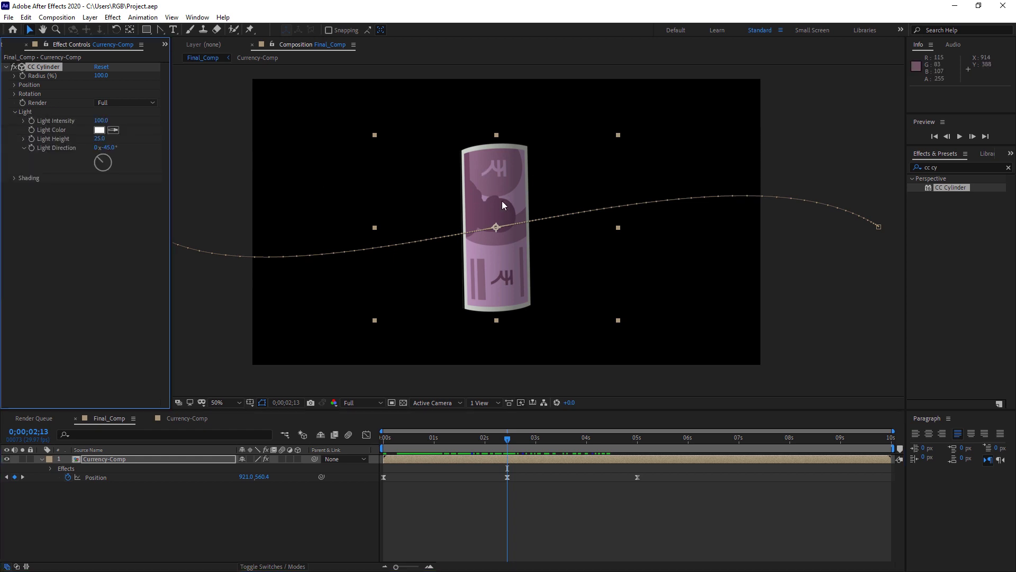
pyautogui.click(101, 121)
pyautogui.write('0')
pyautogui.click(106, 178)
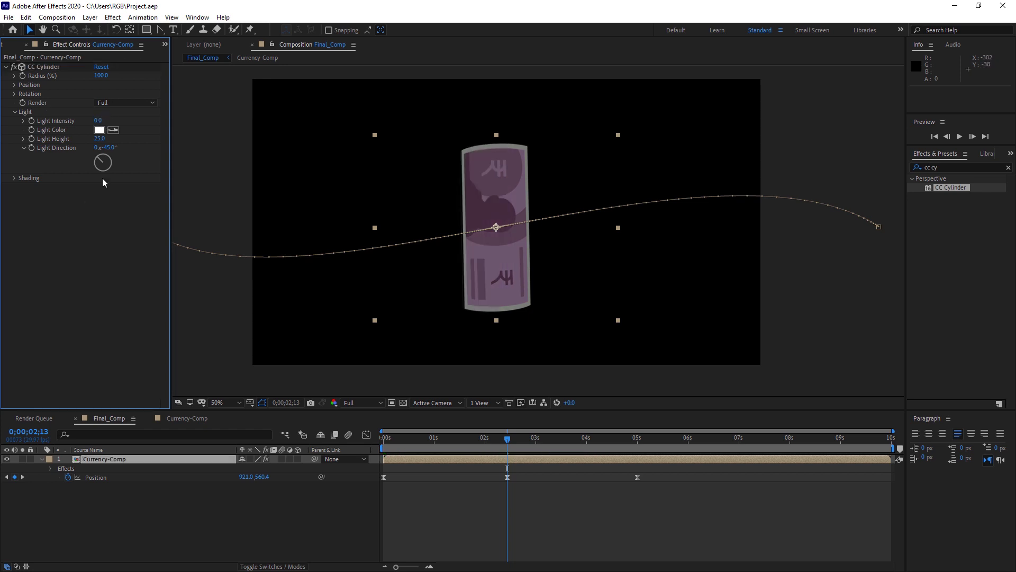
pyautogui.moveTo(100, 138); pyautogui.dragTo(102, 139)
pyautogui.click(102, 138)
pyautogui.write('0')
pyautogui.press('Return')
pyautogui.click(115, 147)
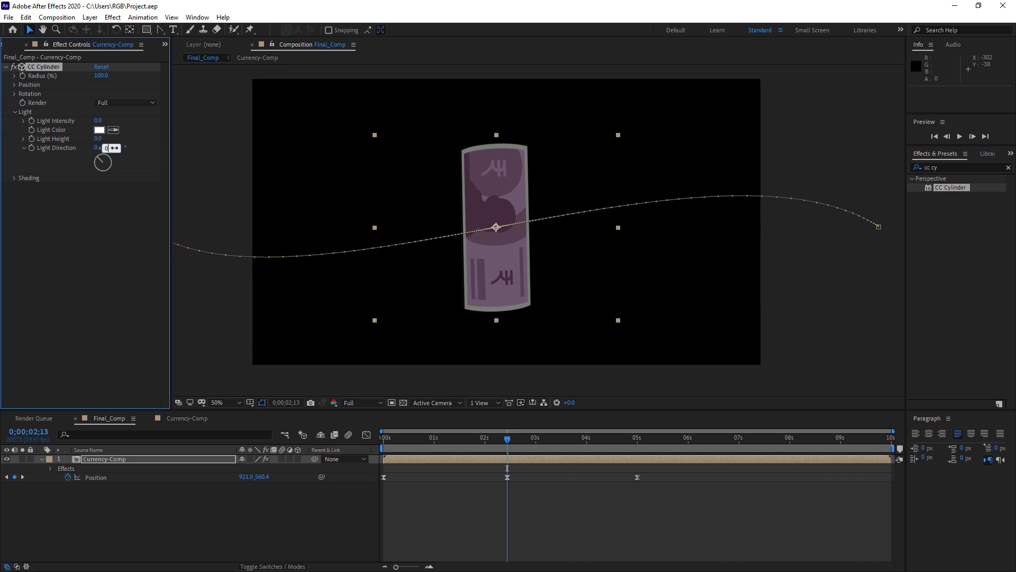
pyautogui.press('Return')
pyautogui.click(15, 112)
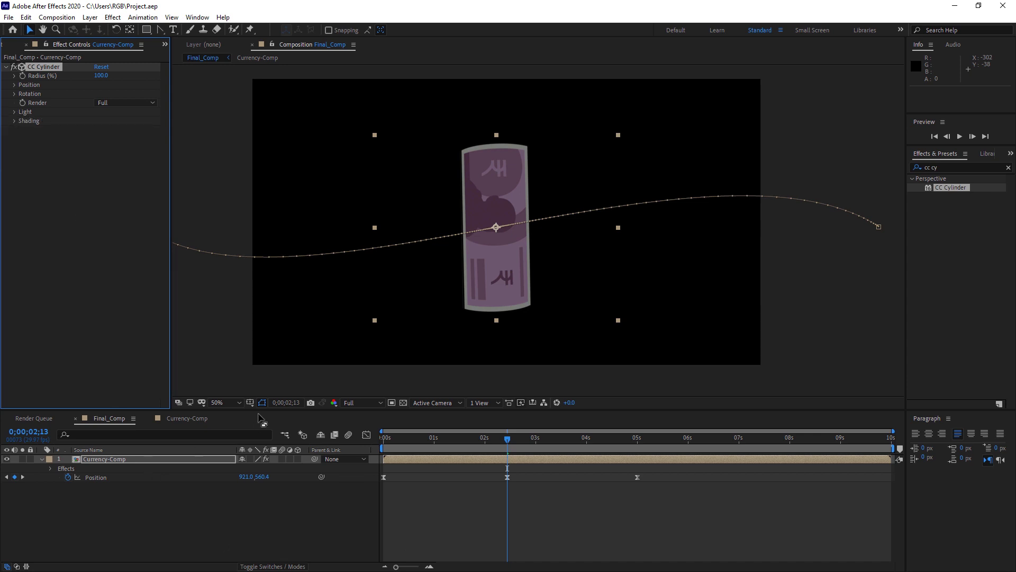
# Flatten the shading: Ambient 100, Diffuse 0, Specular 0, Roughness lowest, Metal 0.
pyautogui.click(15, 121)
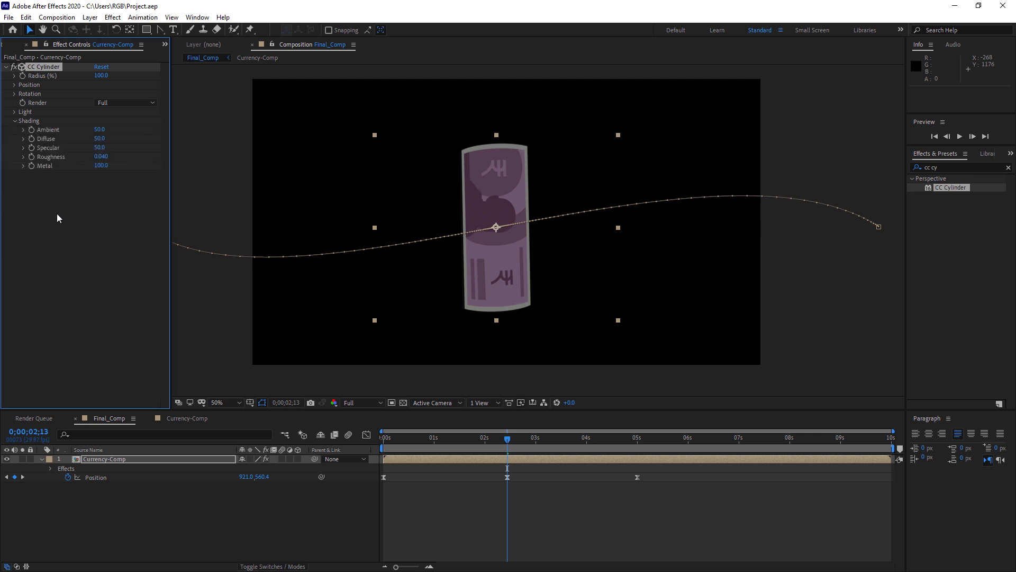
pyautogui.press('Return')
pyautogui.click(100, 140)
pyautogui.write('0')
pyautogui.press('Return')
pyautogui.click(101, 147)
pyautogui.write('0')
pyautogui.press('Return')
pyautogui.click(103, 157)
pyautogui.write('0')
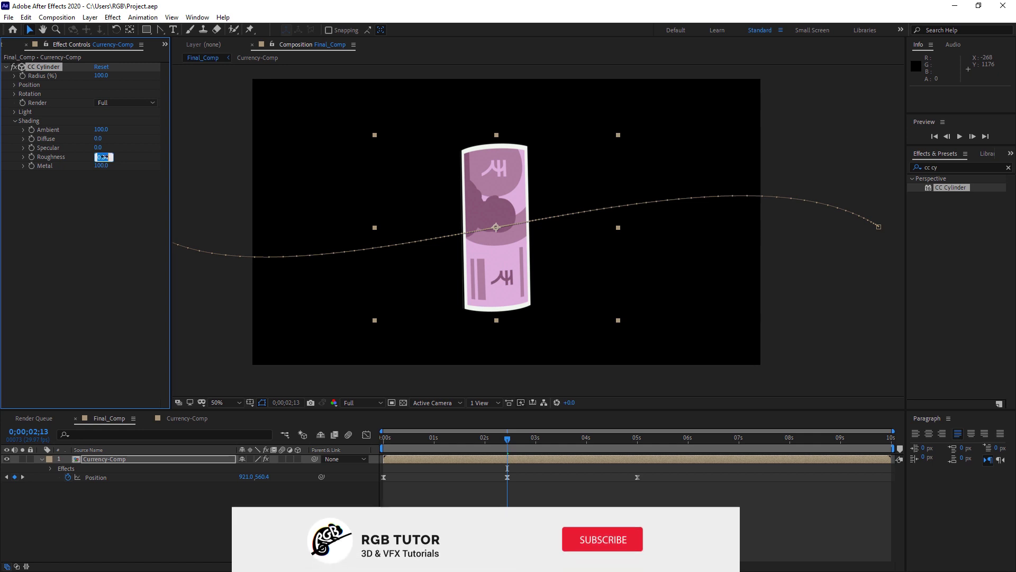
pyautogui.press('Return')
pyautogui.click(103, 166)
pyautogui.write('0')
pyautogui.press('Return')
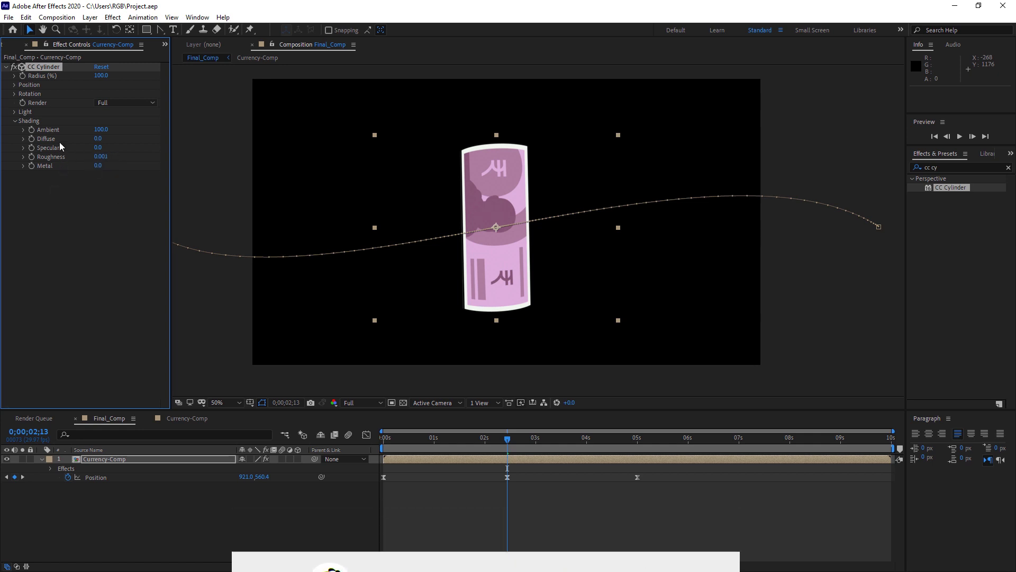
# Preview the Currency-Comp animation from the start.
pyautogui.click(202, 421)
pyautogui.press('Home')
pyautogui.press('space')
pyautogui.press('space')
# Back in Final_Comp, swap Shading for the Rotation controls and park the time at 0;00;00;23.
pyautogui.click(109, 418)
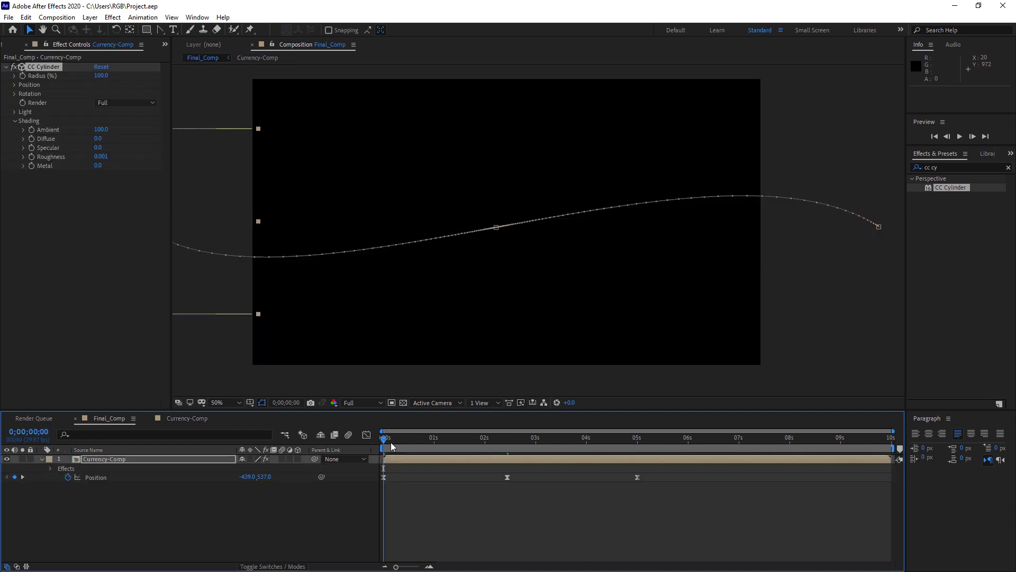
pyautogui.moveTo(385, 439); pyautogui.dragTo(471, 446)
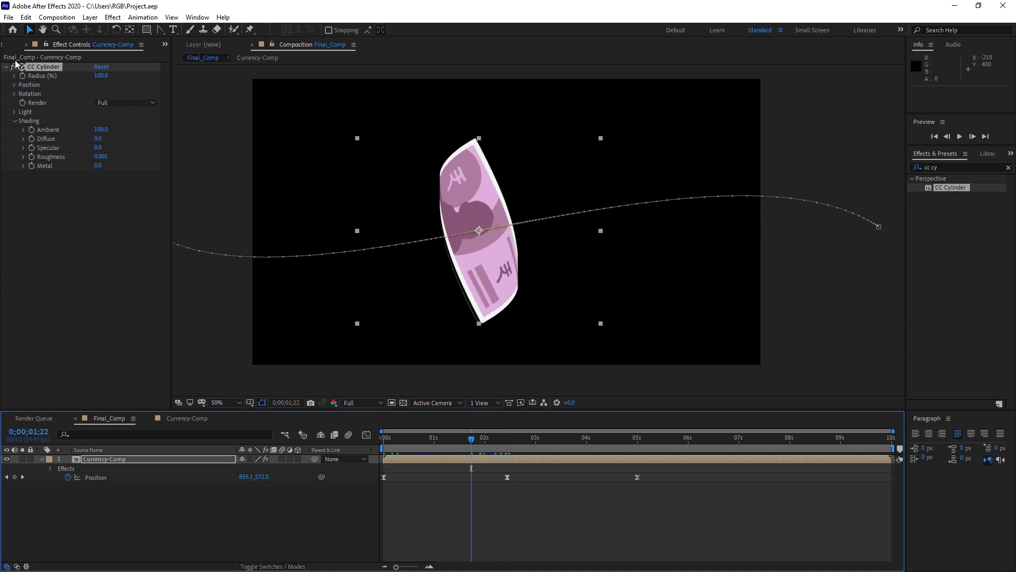
pyautogui.click(16, 121)
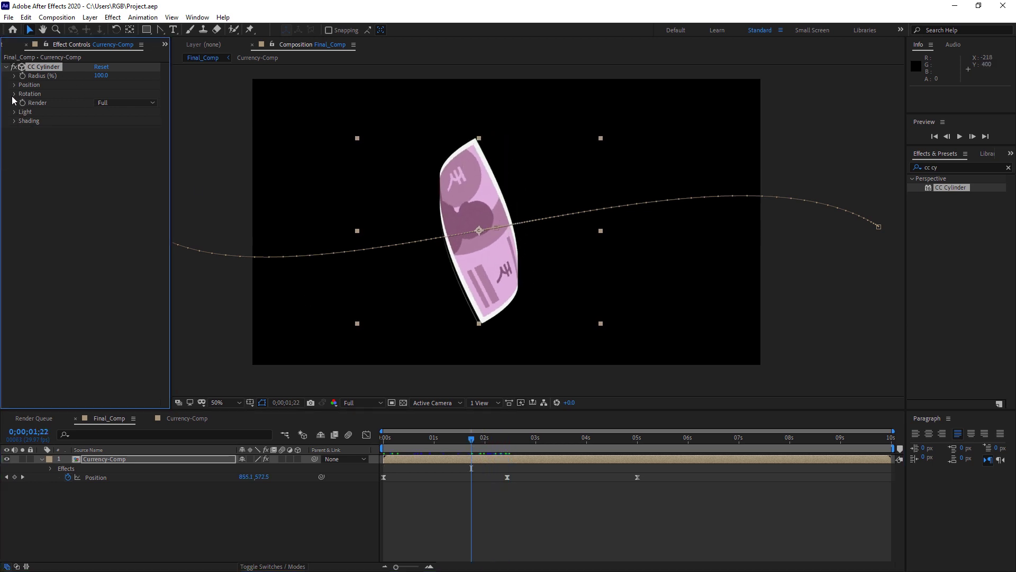
pyautogui.click(24, 94)
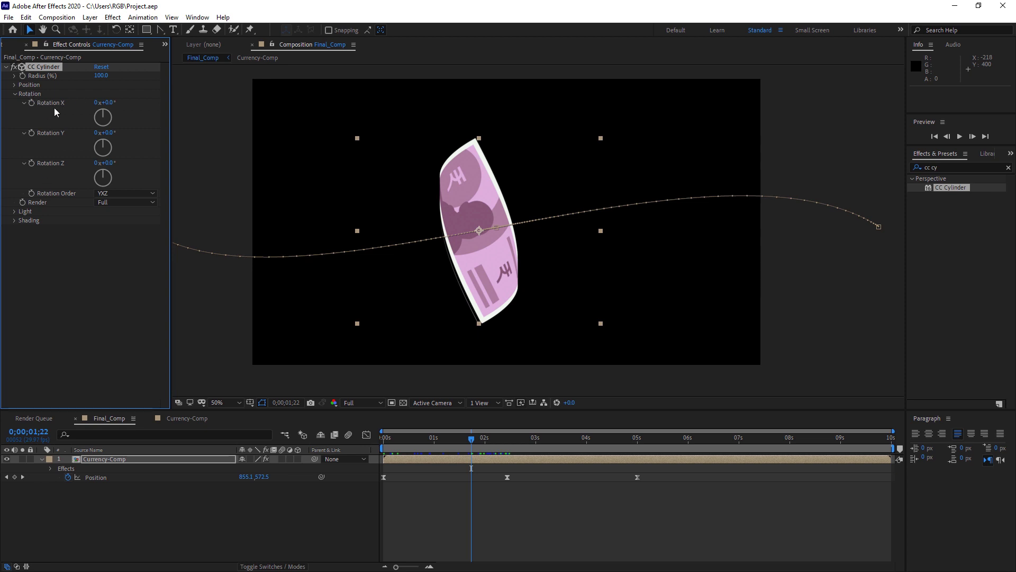
pyautogui.moveTo(458, 443); pyautogui.dragTo(424, 442)
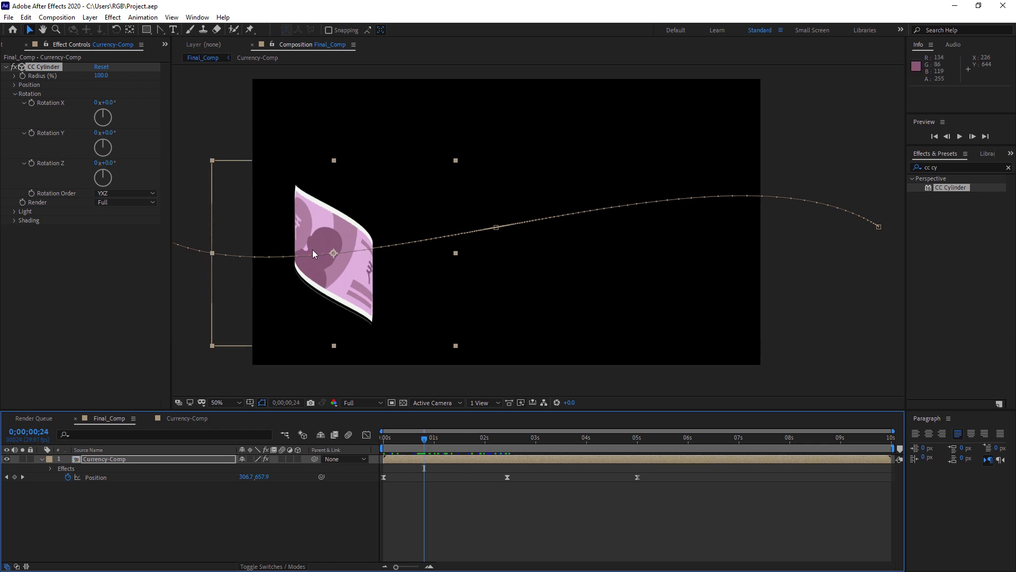
# Keyframe Rotation X, Y and Z at 0;00;00;24 and reveal them with U under Currency-Comp.
pyautogui.click(32, 103)
pyautogui.click(31, 133)
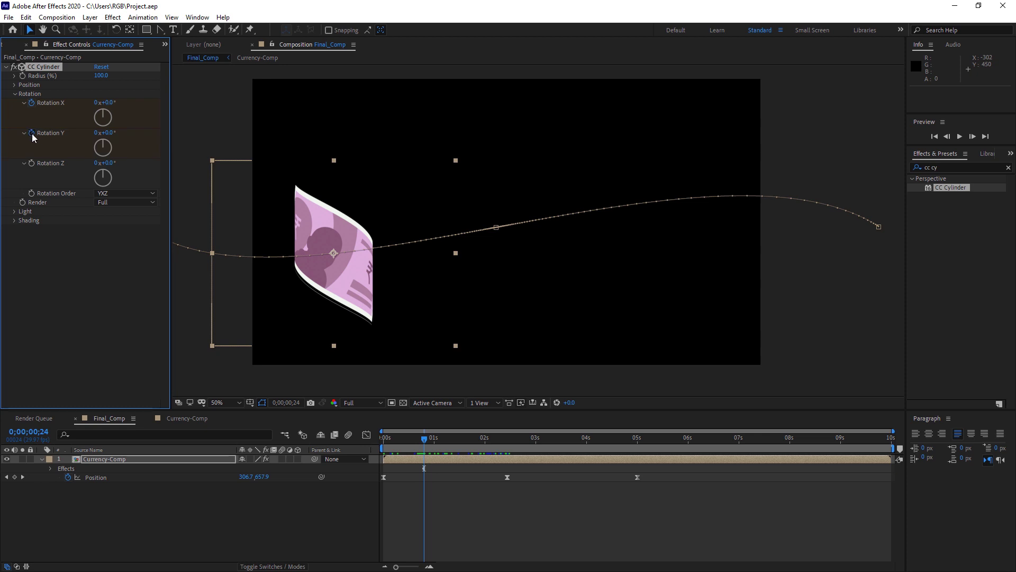
pyautogui.click(32, 164)
pyautogui.click(467, 493)
pyautogui.click(440, 460)
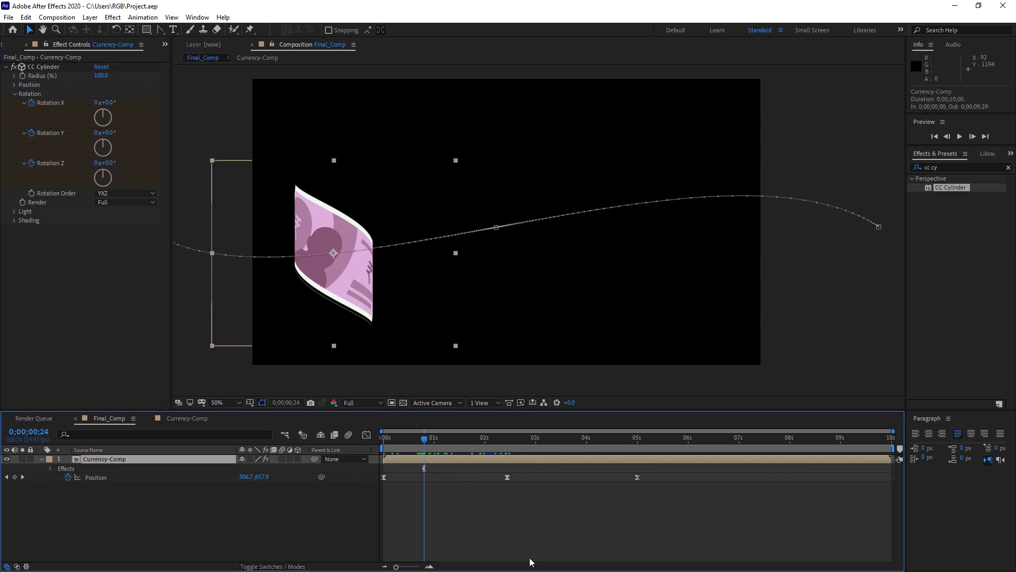
pyautogui.press('u')
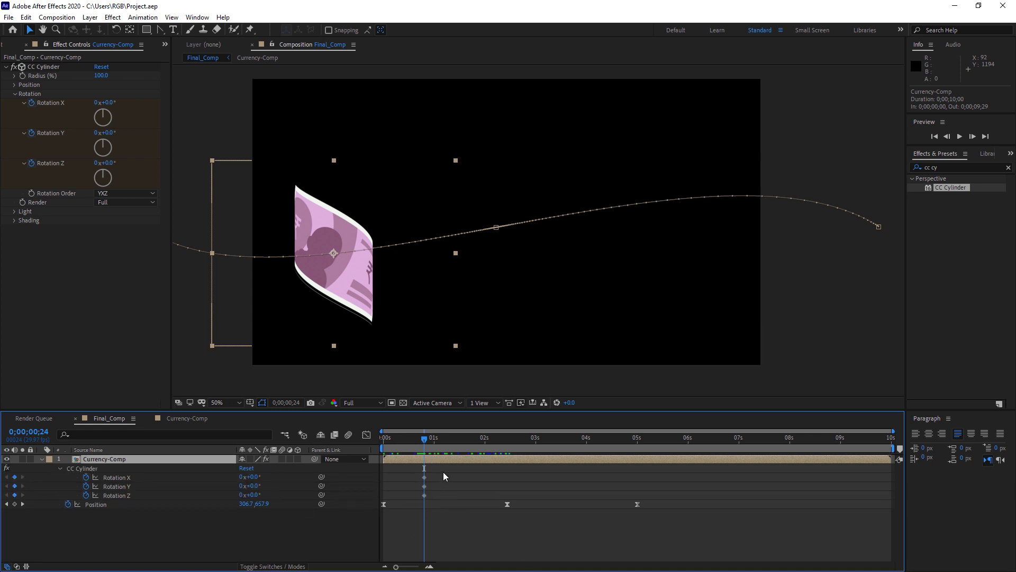
pyautogui.moveTo(441, 469); pyautogui.dragTo(416, 500)
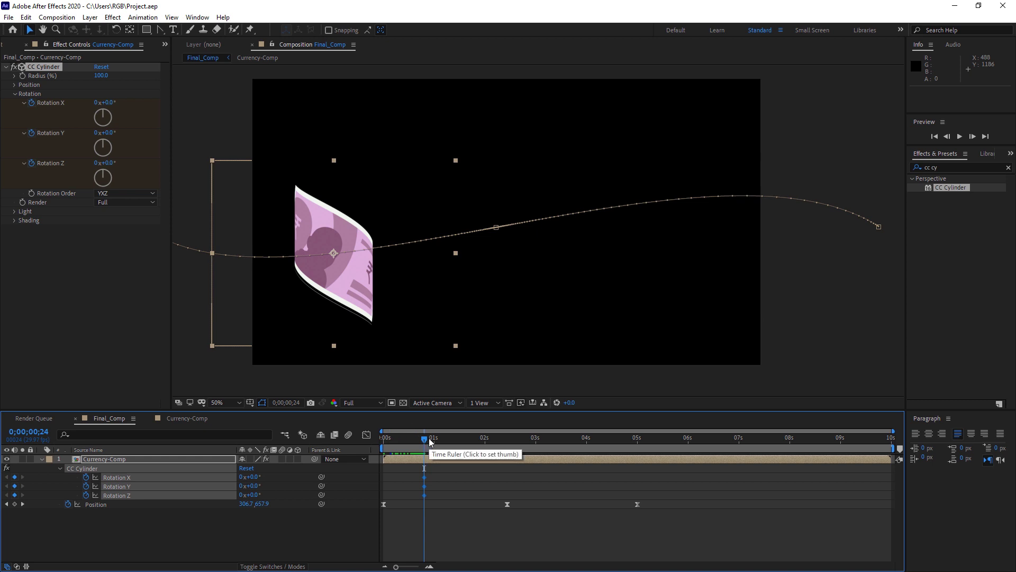
# Add Rotation X, Y and Z keyframes at about 0;00;04;06, then return near 0;00;00;24.
pyautogui.moveTo(431, 442); pyautogui.dragTo(592, 443)
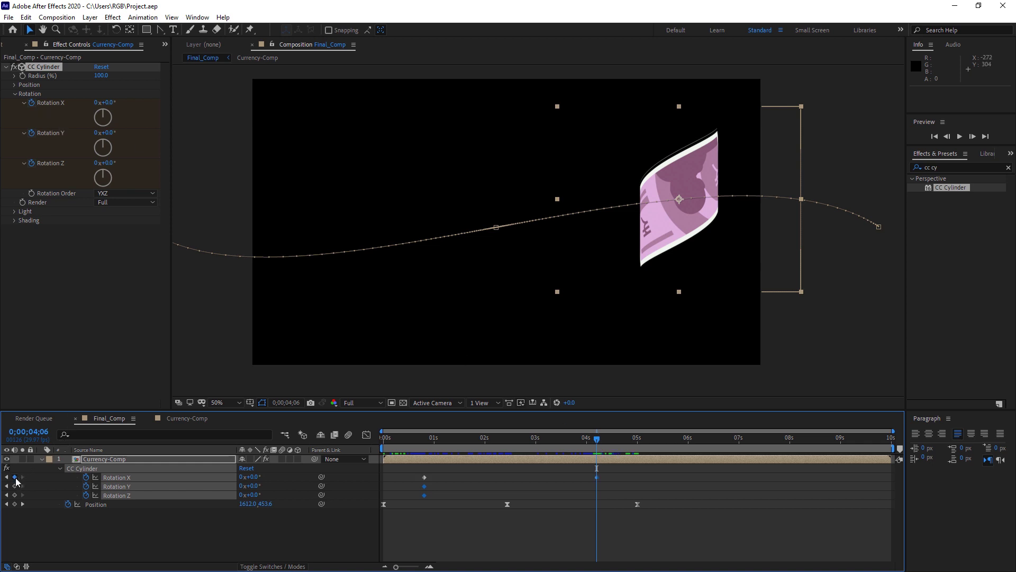
pyautogui.click(15, 495)
pyautogui.click(125, 536)
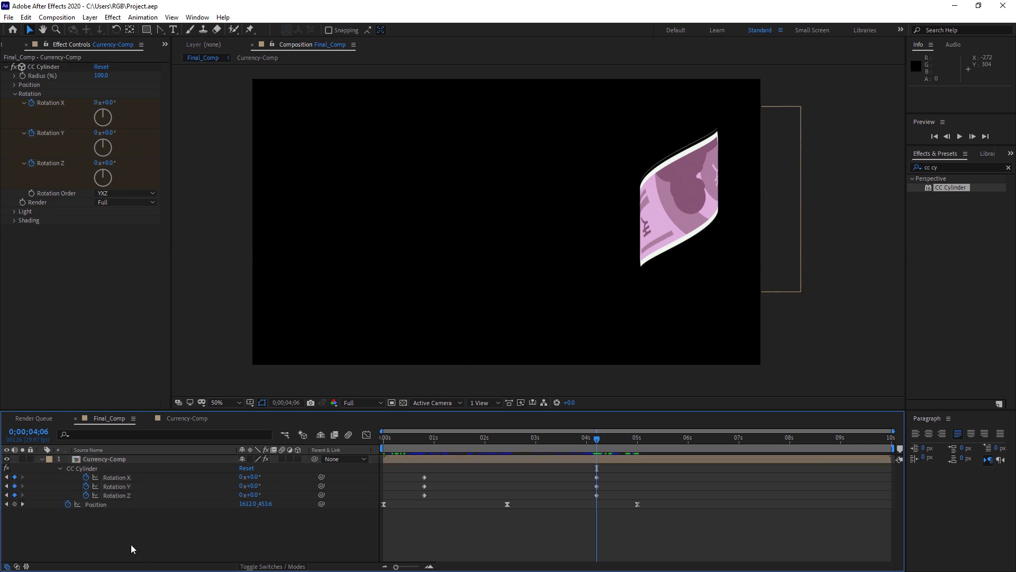
pyautogui.click(126, 495)
pyautogui.keyDown('shift'); pyautogui.click(126, 487); pyautogui.keyUp('shift')
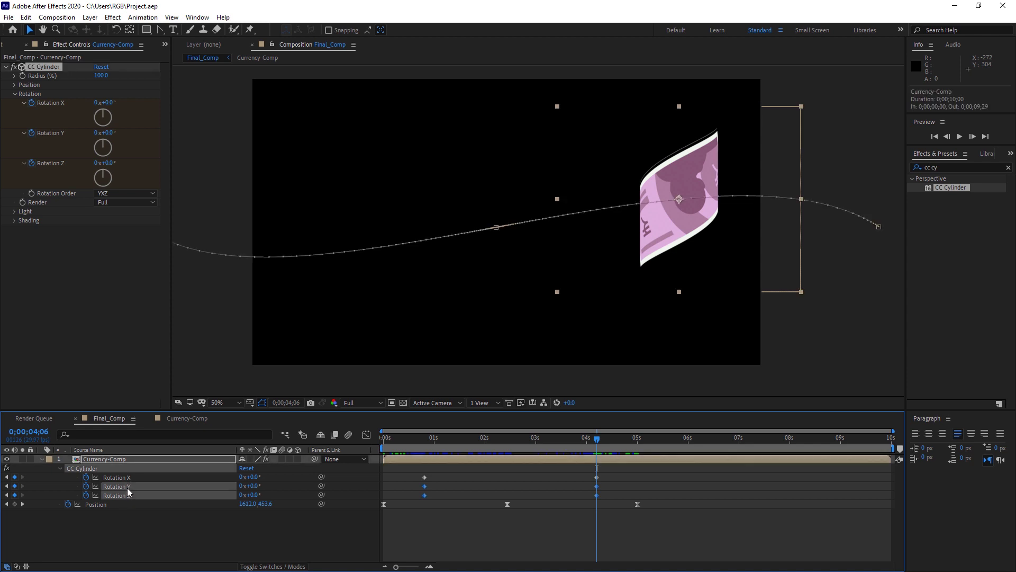
pyautogui.keyDown('shift'); pyautogui.click(131, 478); pyautogui.keyUp('shift')
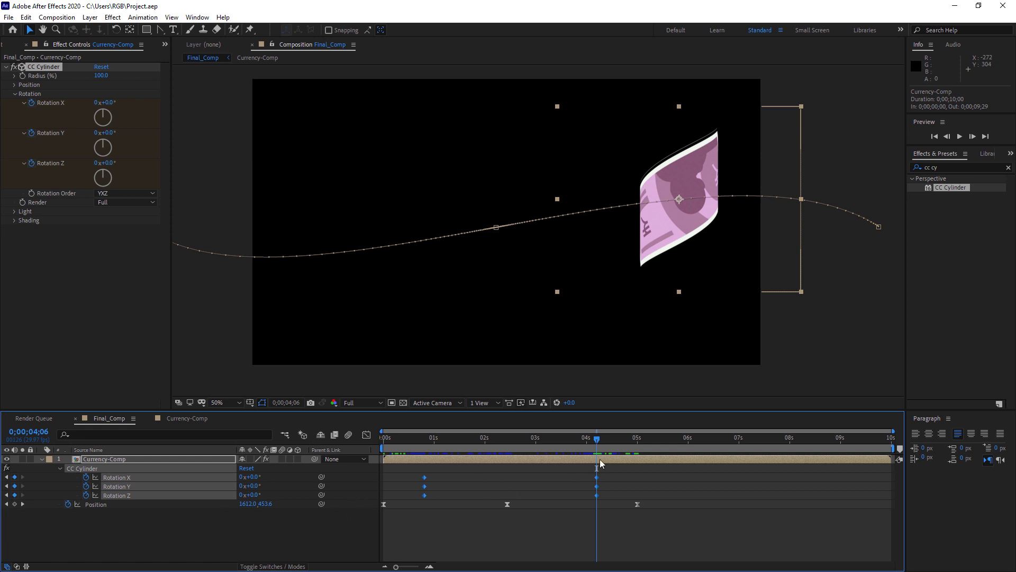
pyautogui.moveTo(597, 443); pyautogui.dragTo(424, 440)
# Set Rotation X to -77°, Y to -105° and Z to -9° at 0;00;00;24.
pyautogui.click(456, 522)
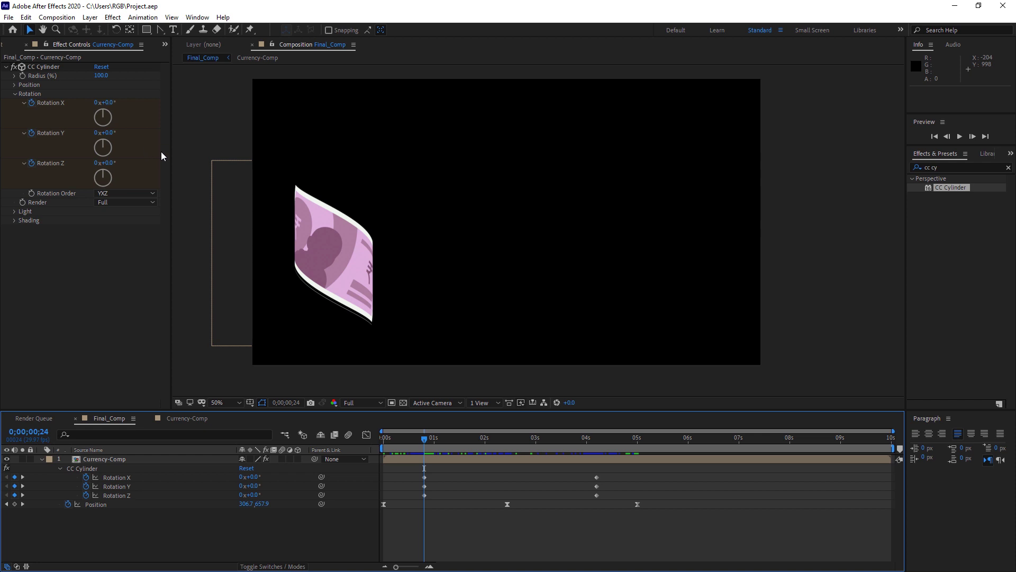
pyautogui.moveTo(106, 102); pyautogui.dragTo(79, 113)
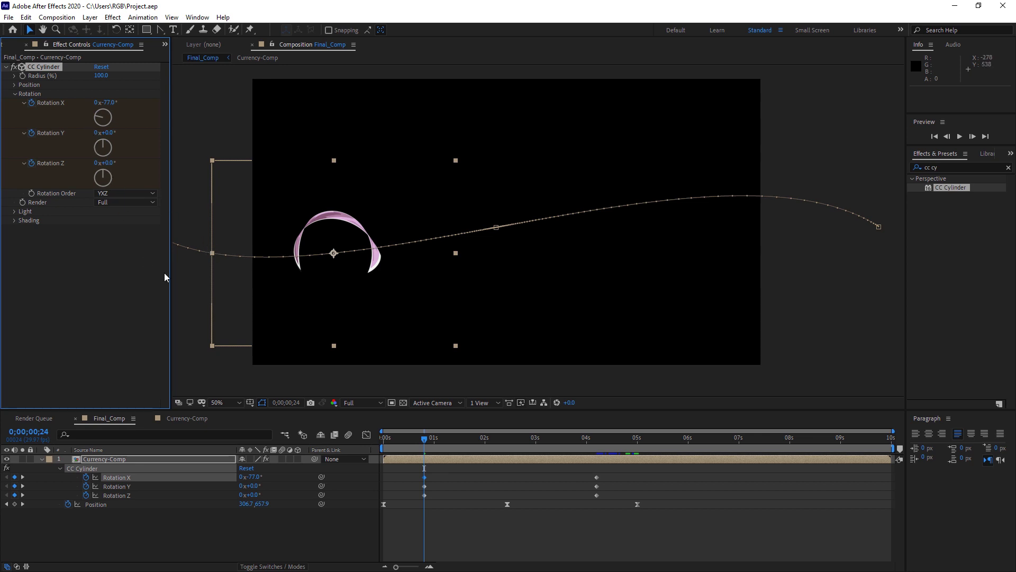
pyautogui.moveTo(115, 135); pyautogui.dragTo(59, 142)
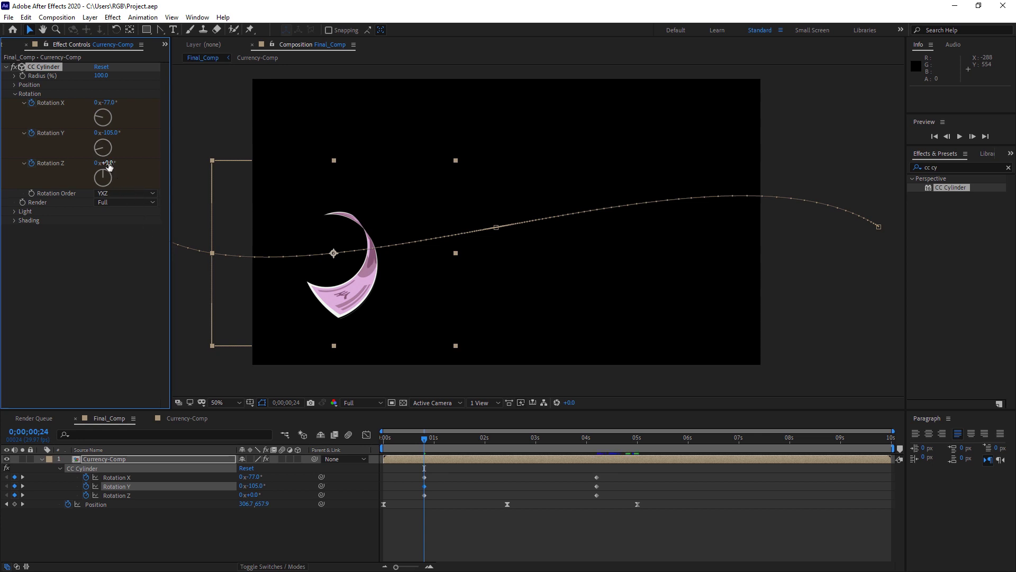
pyautogui.moveTo(108, 165); pyautogui.dragTo(108, 168)
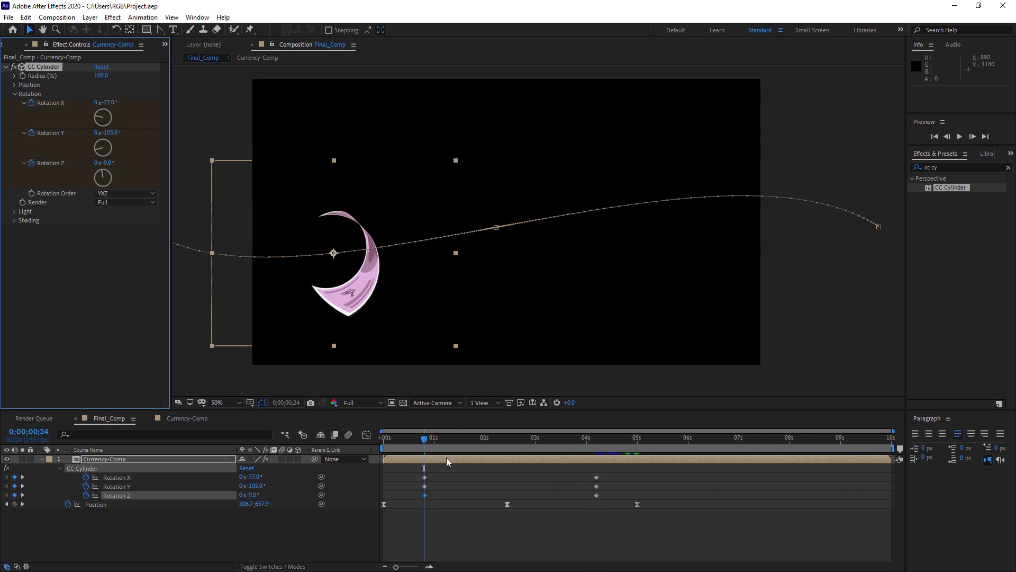
# At 0;00;04;06 set Rotation X 52°, Y 269°, Z 321°, then select those three keyframes.
pyautogui.moveTo(428, 447); pyautogui.dragTo(595, 456)
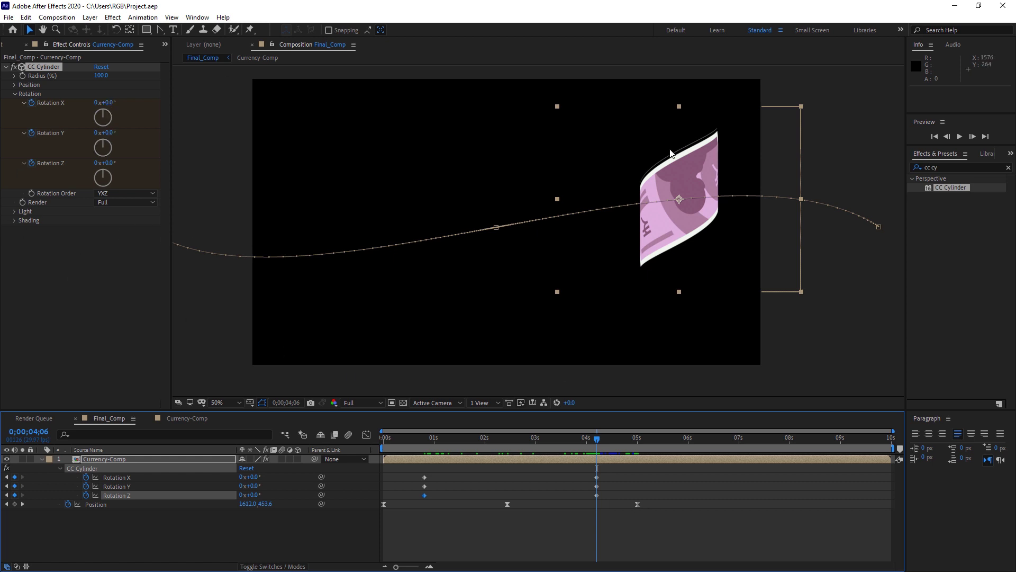
pyautogui.moveTo(440, 437); pyautogui.dragTo(421, 446)
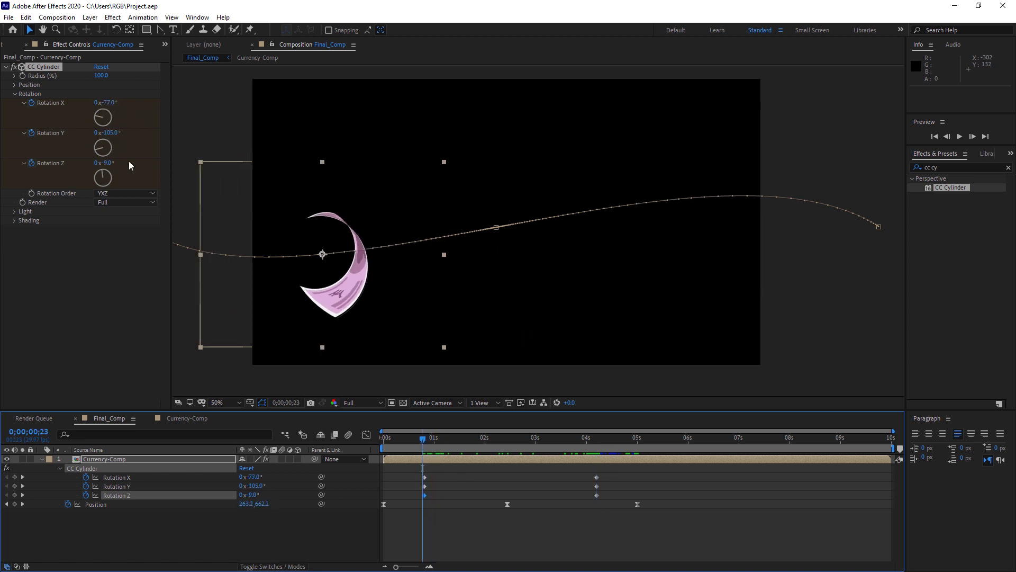
pyautogui.click(597, 439)
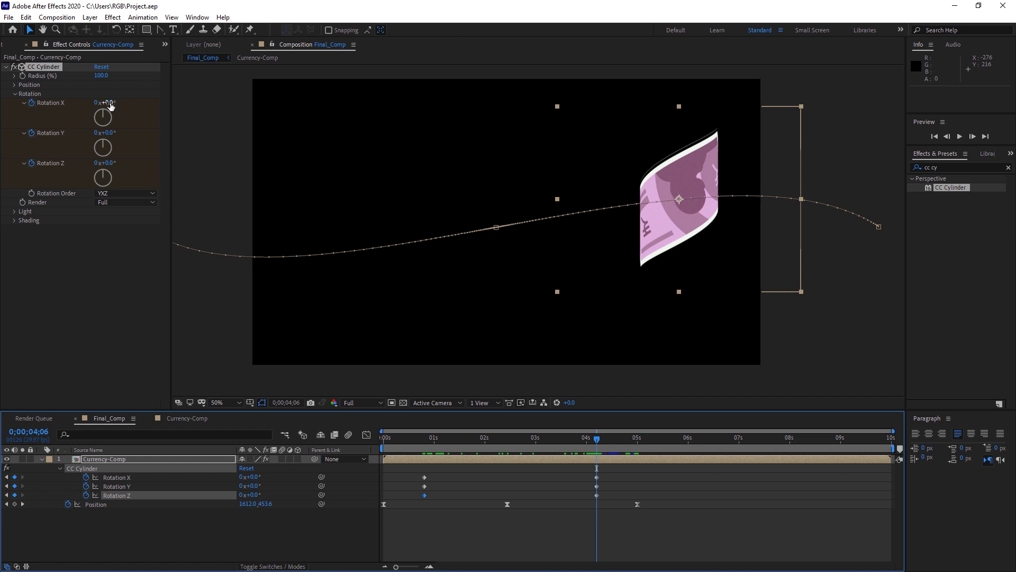
pyautogui.moveTo(116, 104); pyautogui.dragTo(147, 112)
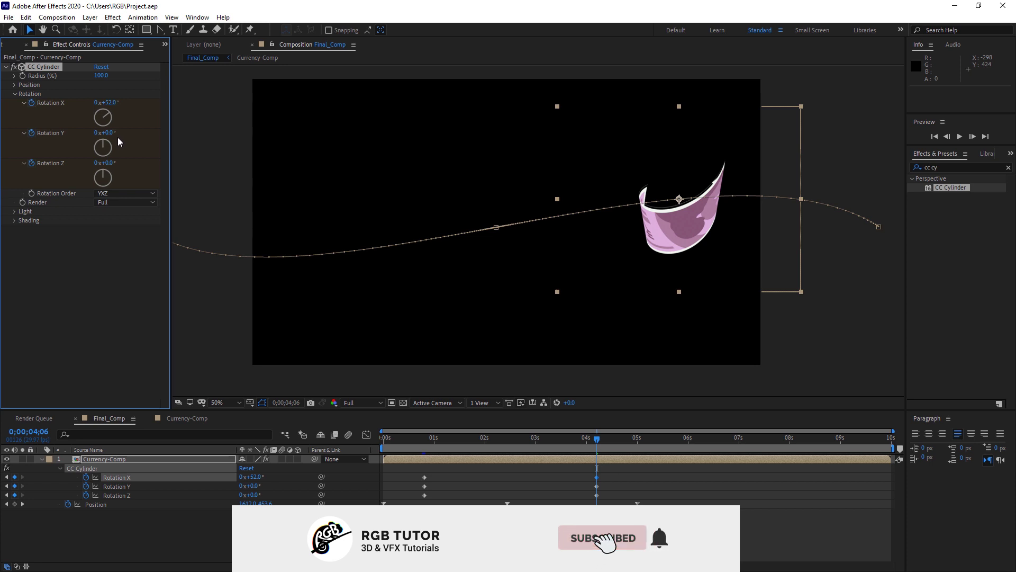
pyautogui.moveTo(117, 136); pyautogui.dragTo(255, 146)
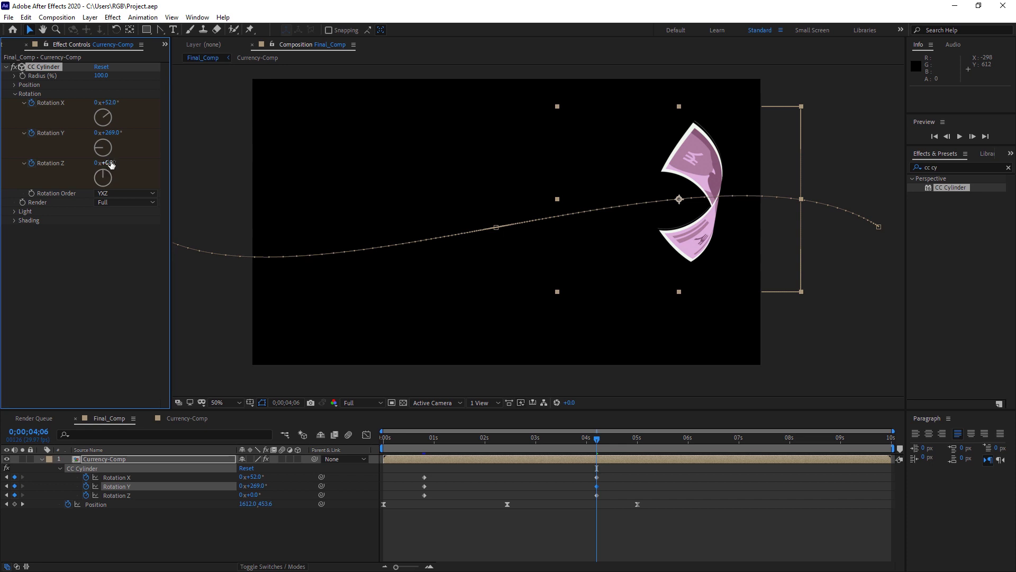
pyautogui.moveTo(111, 166); pyautogui.dragTo(188, 171)
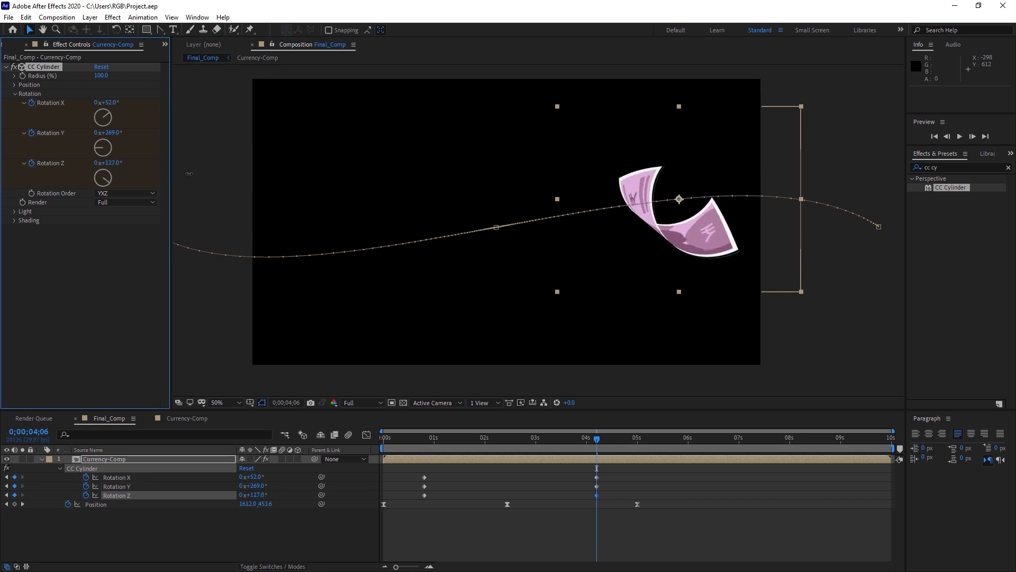
pyautogui.moveTo(189, 174); pyautogui.dragTo(290, 174)
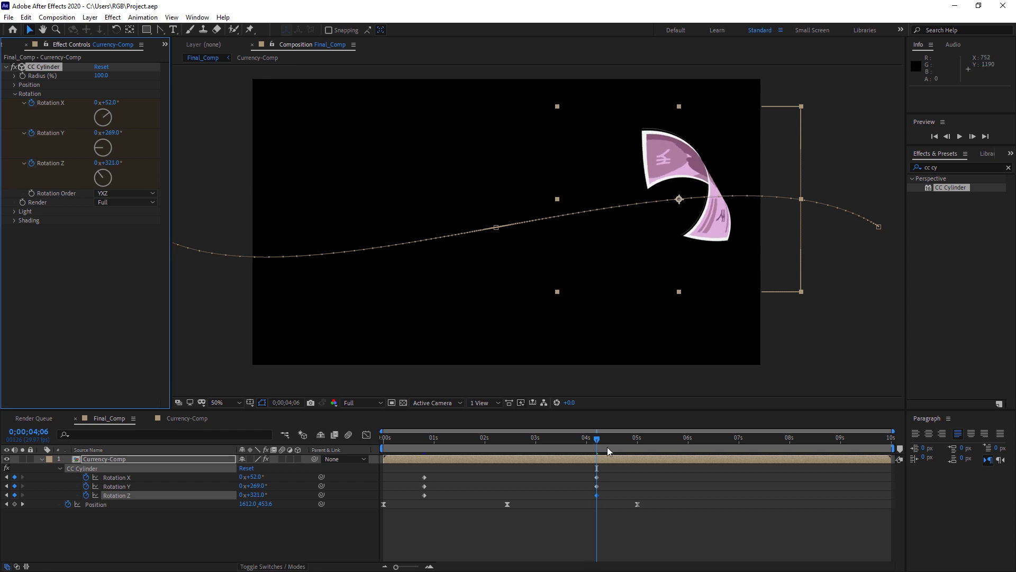
pyautogui.moveTo(616, 474); pyautogui.dragTo(591, 498)
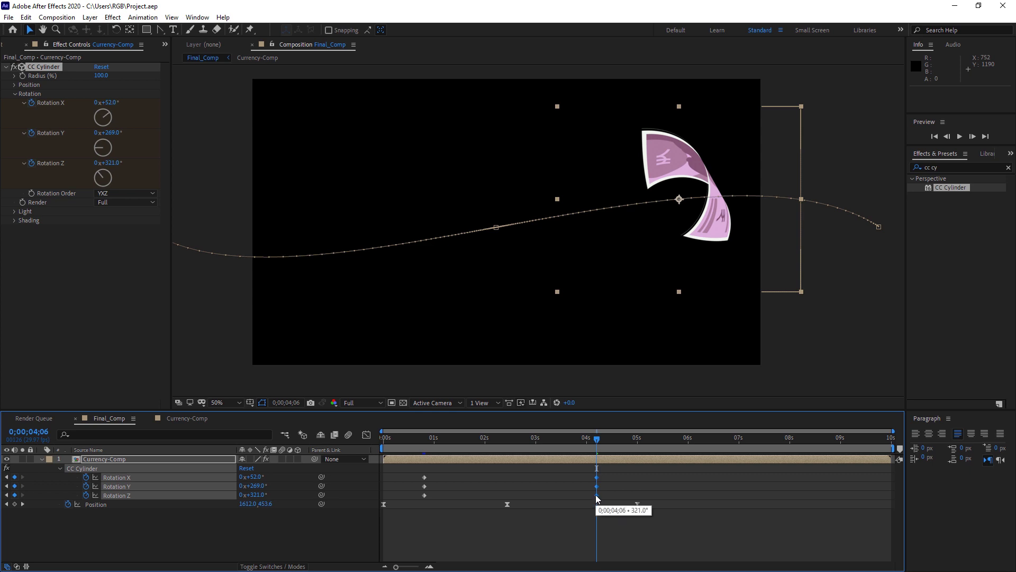
# Move the end rotation keyframes to 5s and the start rotation keyframes to 0s.
pyautogui.moveTo(576, 469); pyautogui.dragTo(638, 497)
pyautogui.click(635, 438)
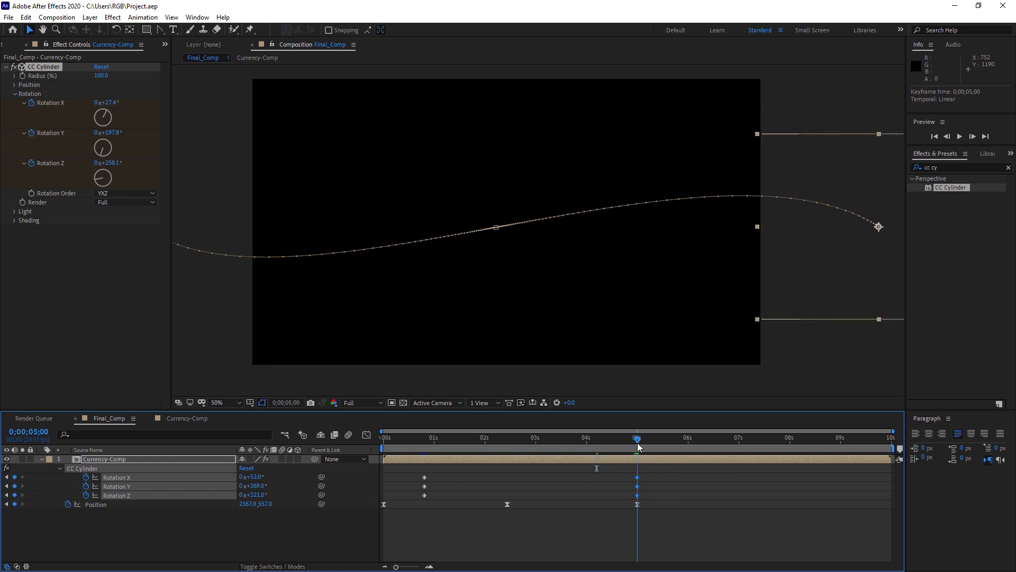
pyautogui.moveTo(633, 447); pyautogui.dragTo(628, 446)
pyautogui.moveTo(448, 469); pyautogui.dragTo(382, 505)
pyautogui.click(393, 440)
# Preview the animation from the start to check the spin along the full path.
pyautogui.press('Home')
pyautogui.press('space')
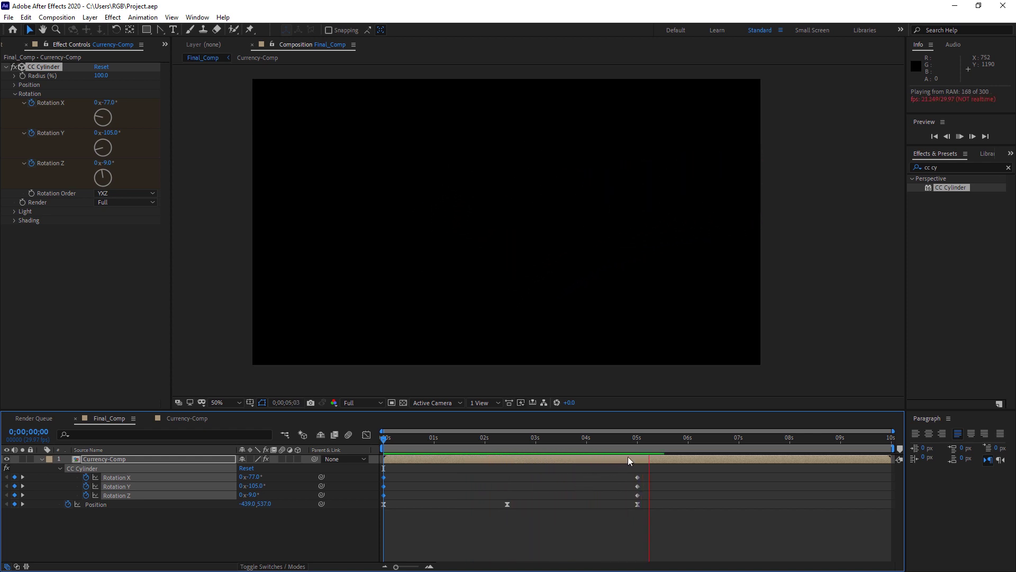
pyautogui.click(639, 442)
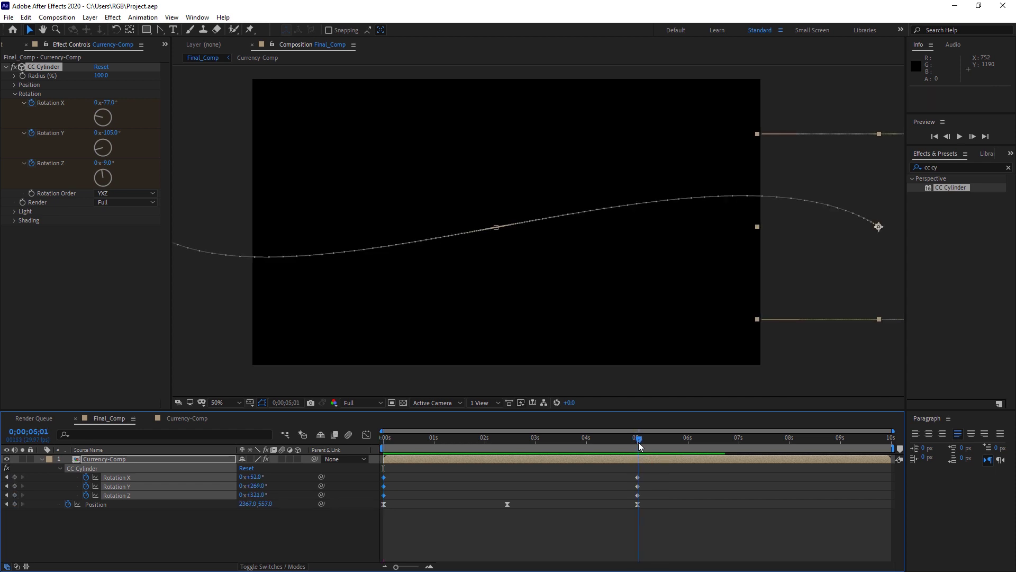
pyautogui.moveTo(639, 446); pyautogui.dragTo(329, 449)
pyautogui.press('space')
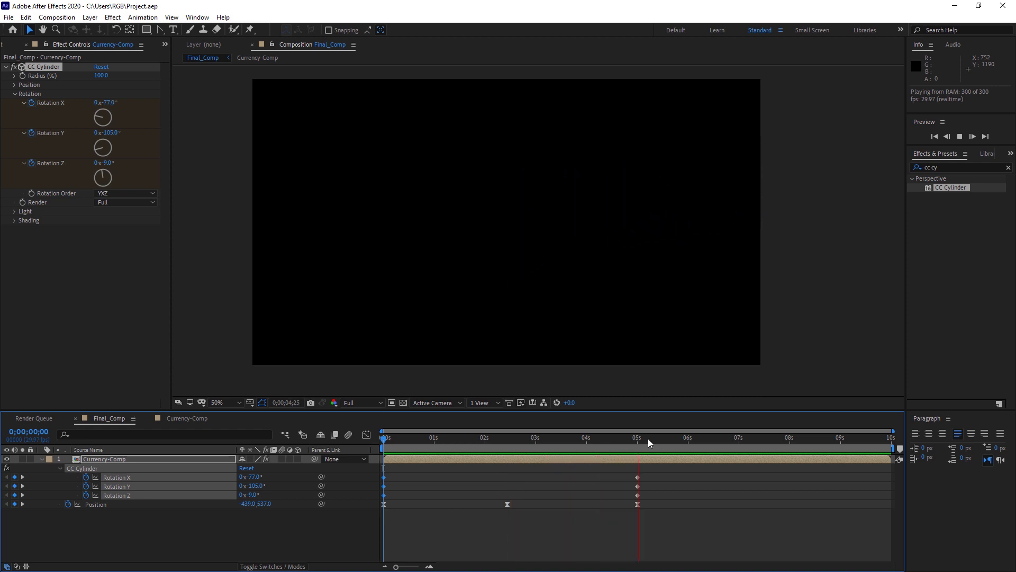
pyautogui.moveTo(645, 442); pyautogui.dragTo(392, 438)
pyautogui.press('space')
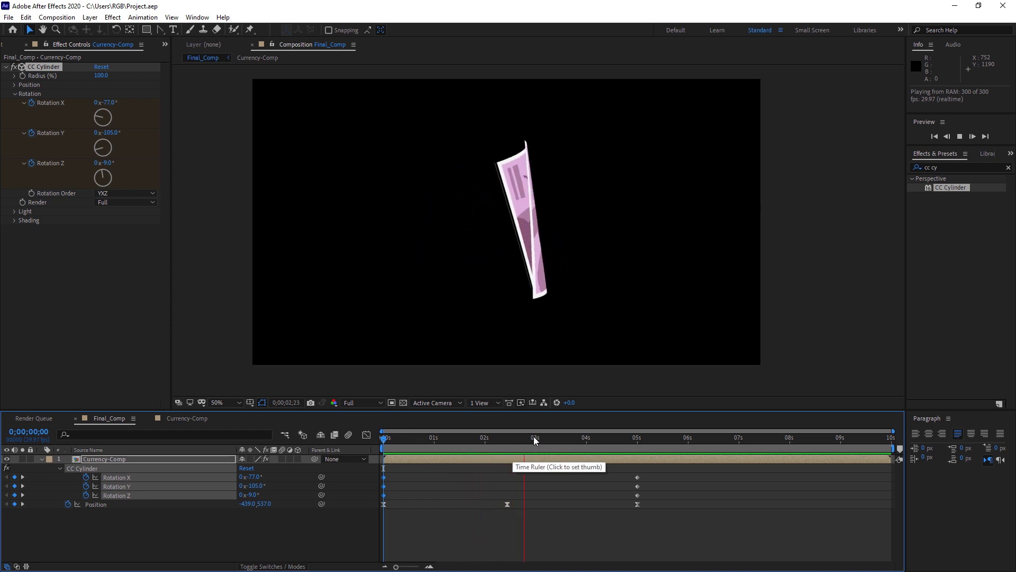
pyautogui.press('space')
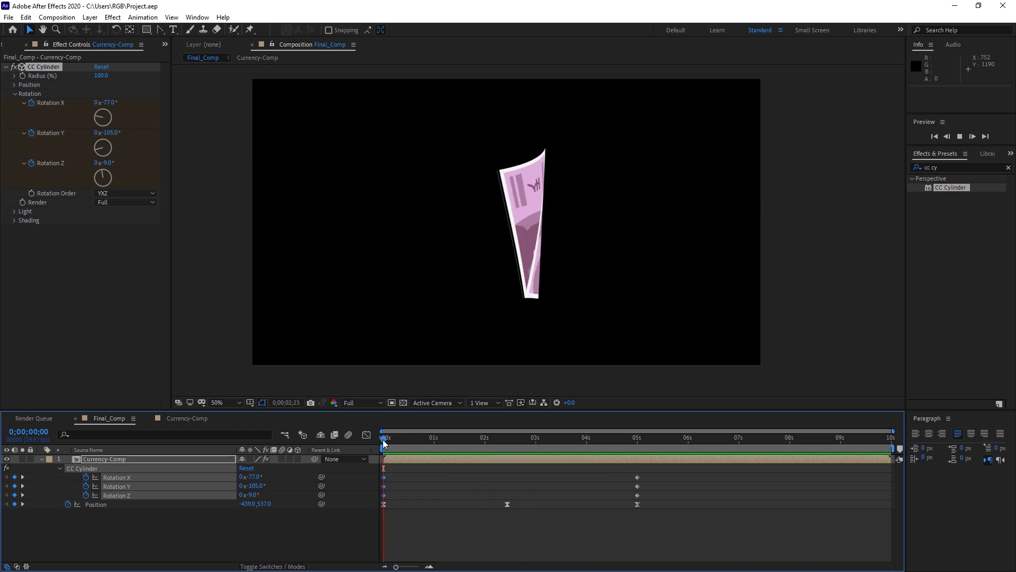
# Select all the bill's keyframes, drag the last ones to about 4s, and preview.
pyautogui.moveTo(472, 443); pyautogui.dragTo(397, 443)
pyautogui.moveTo(668, 527); pyautogui.dragTo(377, 473)
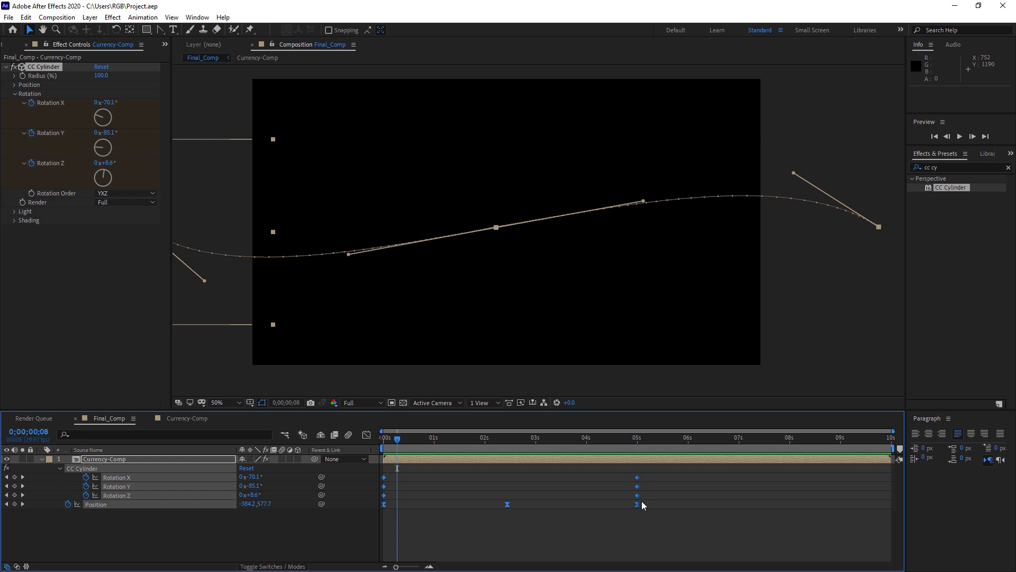
pyautogui.moveTo(637, 507); pyautogui.dragTo(590, 497)
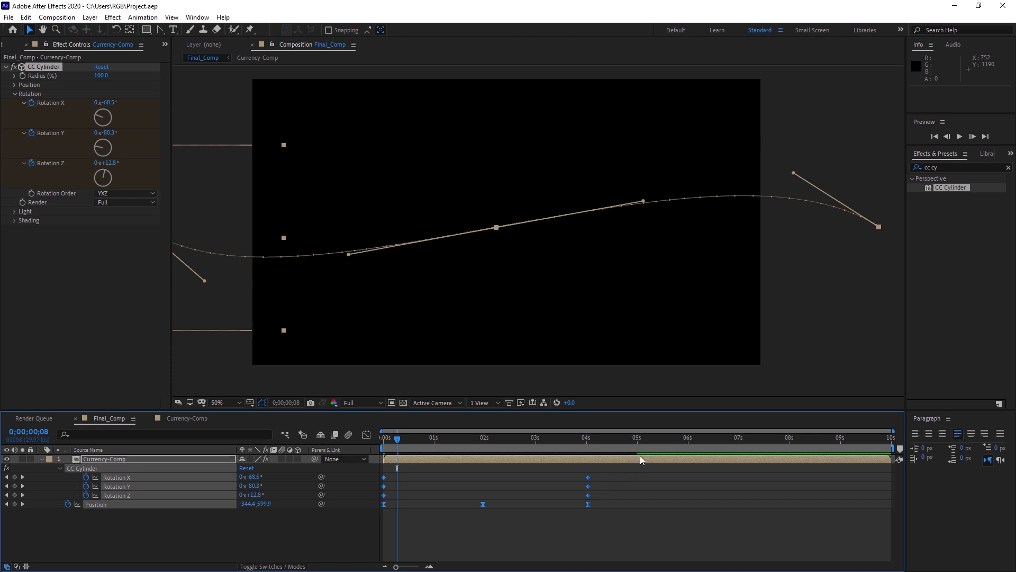
pyautogui.press('Home')
pyautogui.click(449, 532)
pyautogui.press('space')
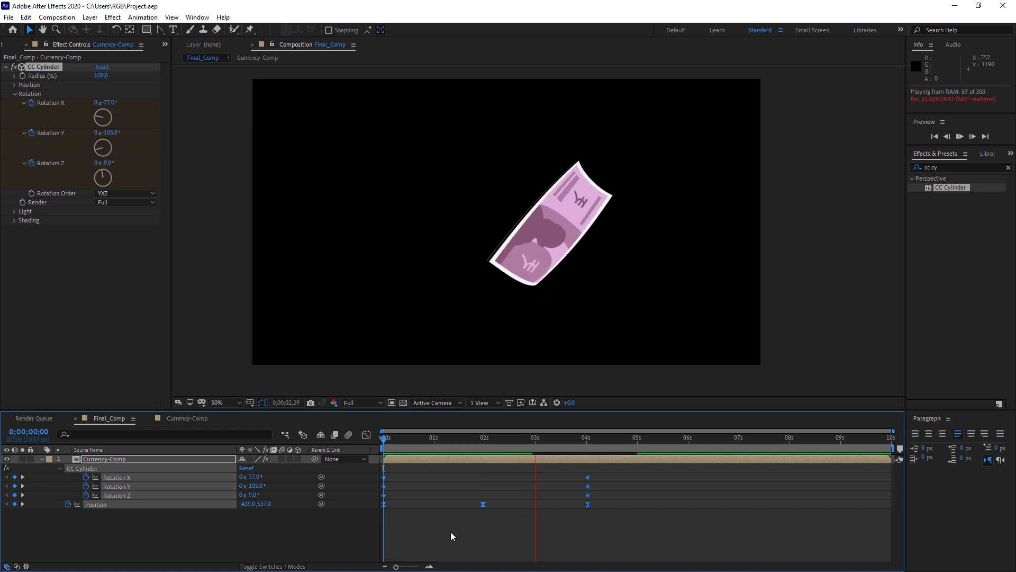
pyautogui.press('space')
# Create a 1920x1080 light gray solid and place it beneath the Currency-Comp layer.
pyautogui.moveTo(391, 438); pyautogui.dragTo(487, 438)
pyautogui.rightClick(130, 531)
pyautogui.moveTo(154, 418)
pyautogui.click(310, 440)
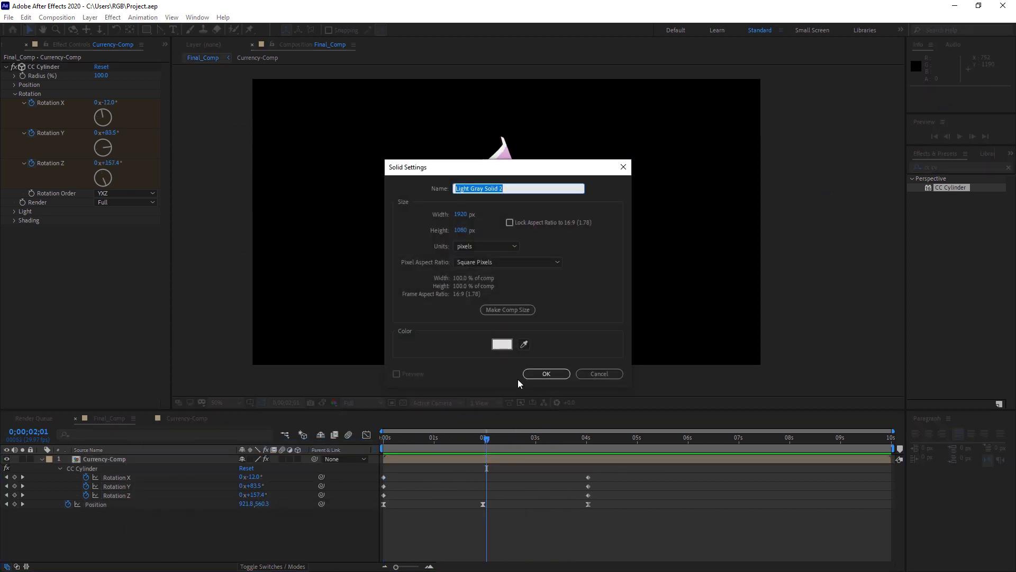
pyautogui.click(502, 344)
pyautogui.press('Return')
pyautogui.press('Return')
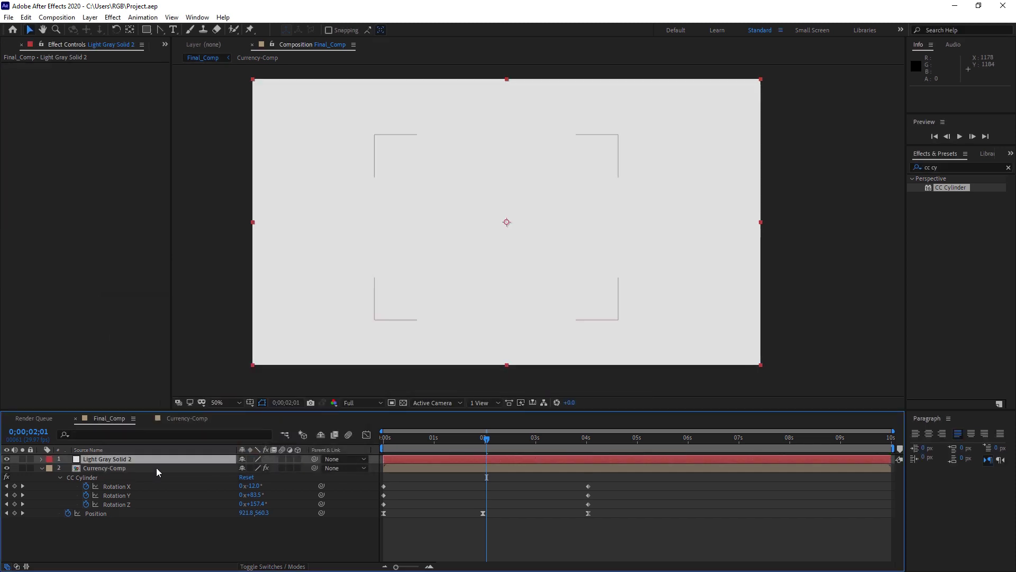
pyautogui.moveTo(106, 459); pyautogui.dragTo(113, 524)
pyautogui.click(43, 459)
pyautogui.click(492, 459)
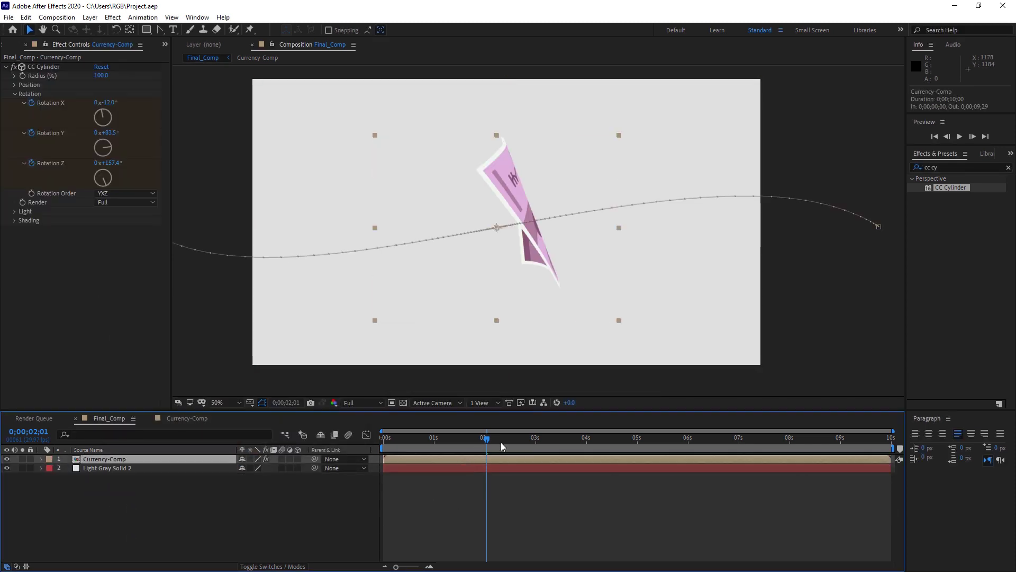
pyautogui.moveTo(497, 441); pyautogui.dragTo(456, 439)
# Find Drop Shadow in Effects & Presets and apply it to the Currency-Comp layer.
pyautogui.click(971, 165)
pyautogui.write('drop')
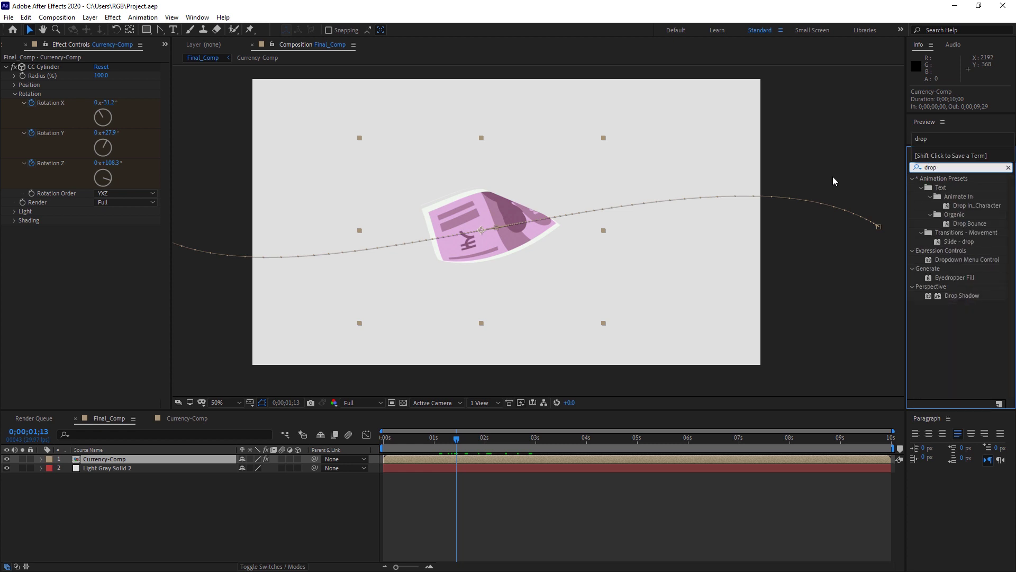
pyautogui.moveTo(964, 300); pyautogui.dragTo(153, 462)
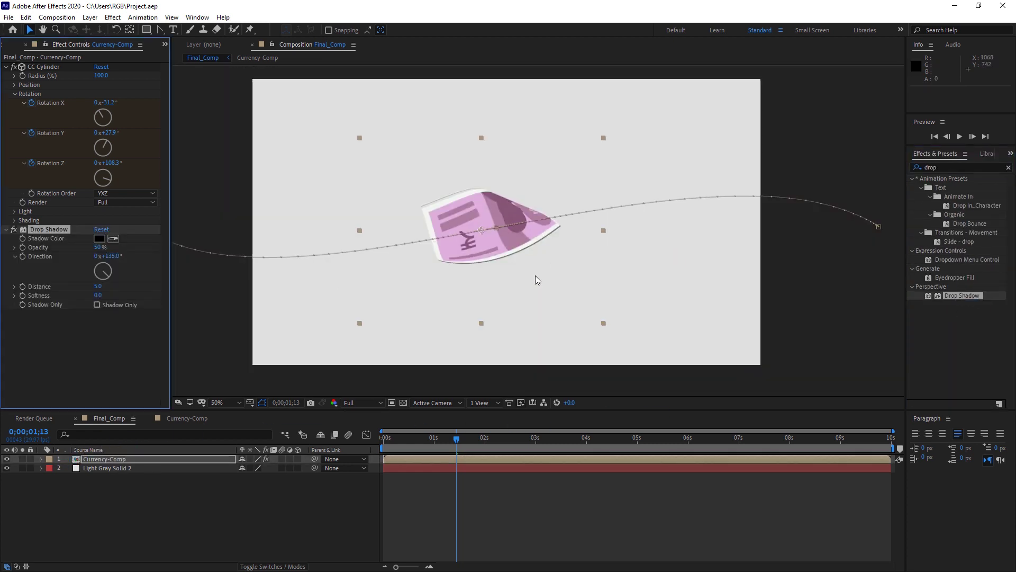
# Set the shadow to distance 164, softness 14, opacity 15%, direction 143°, and preview it.
pyautogui.moveTo(98, 289)
pyautogui.mouseDown()
pyautogui.moveTo(133, 286)
pyautogui.moveTo(112, 295)
pyautogui.mouseUp()
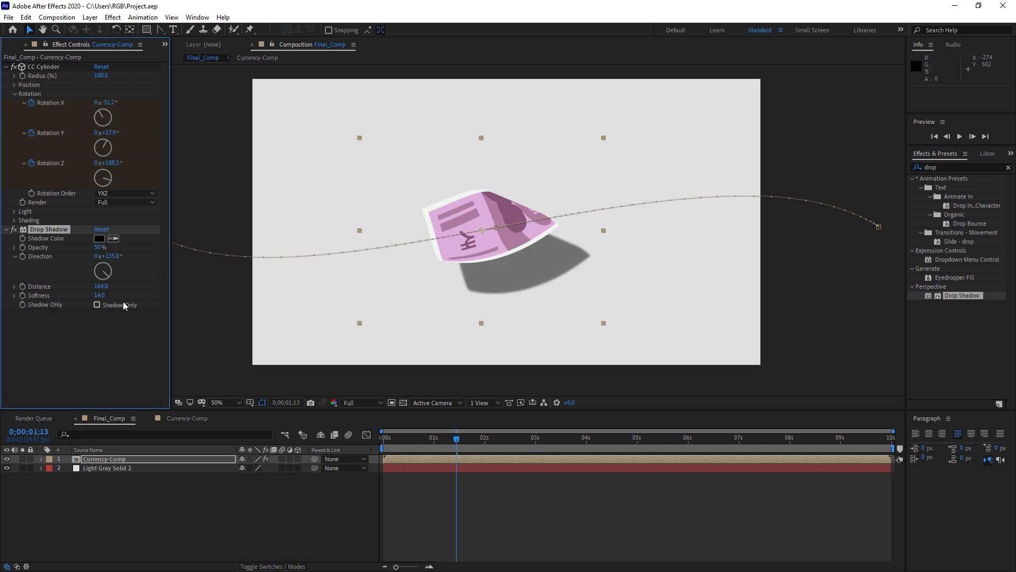
pyautogui.moveTo(99, 250); pyautogui.dragTo(83, 278)
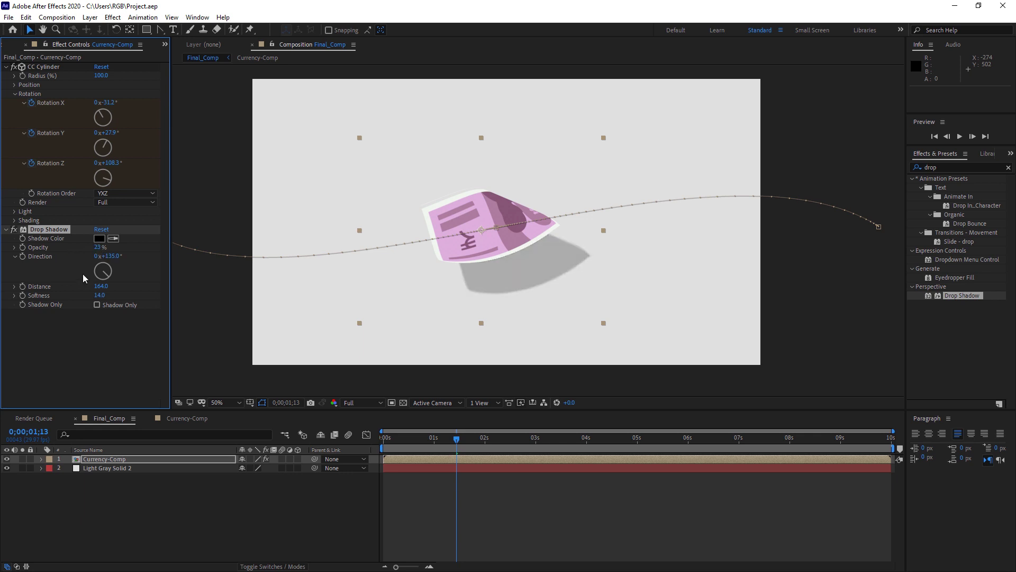
pyautogui.write('10')
pyautogui.press('Return')
pyautogui.click(95, 247)
pyautogui.write('15')
pyautogui.press('Return')
pyautogui.click(461, 437)
pyautogui.moveTo(112, 257); pyautogui.dragTo(112, 256)
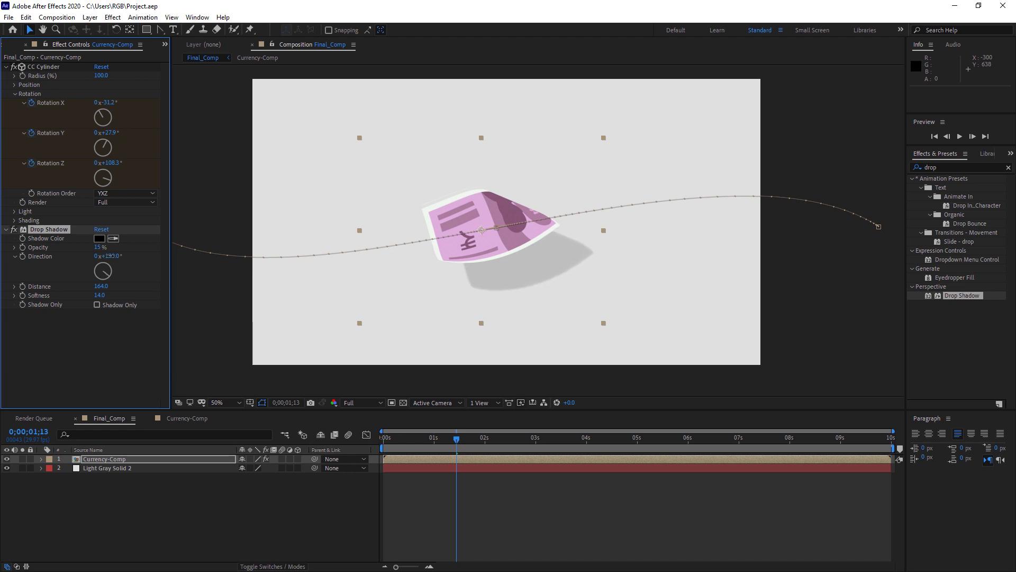
pyautogui.press('space')
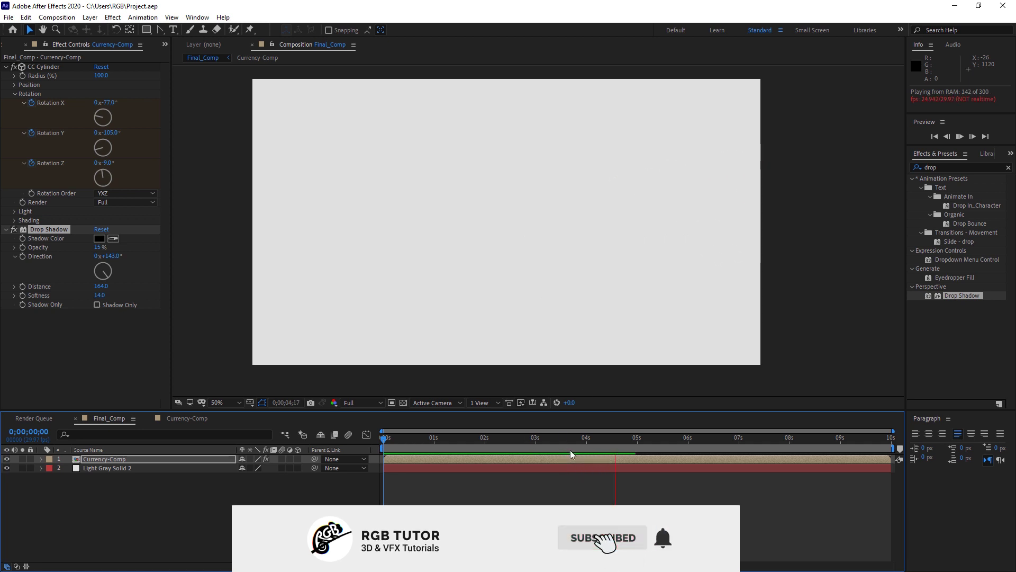
pyautogui.click(397, 436)
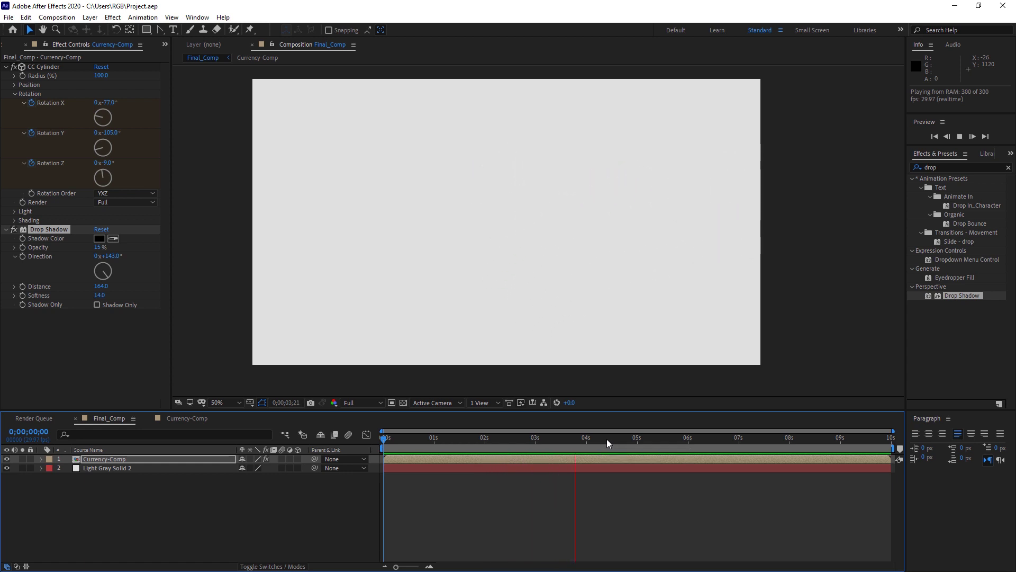
pyautogui.click(536, 437)
pyautogui.press('space')
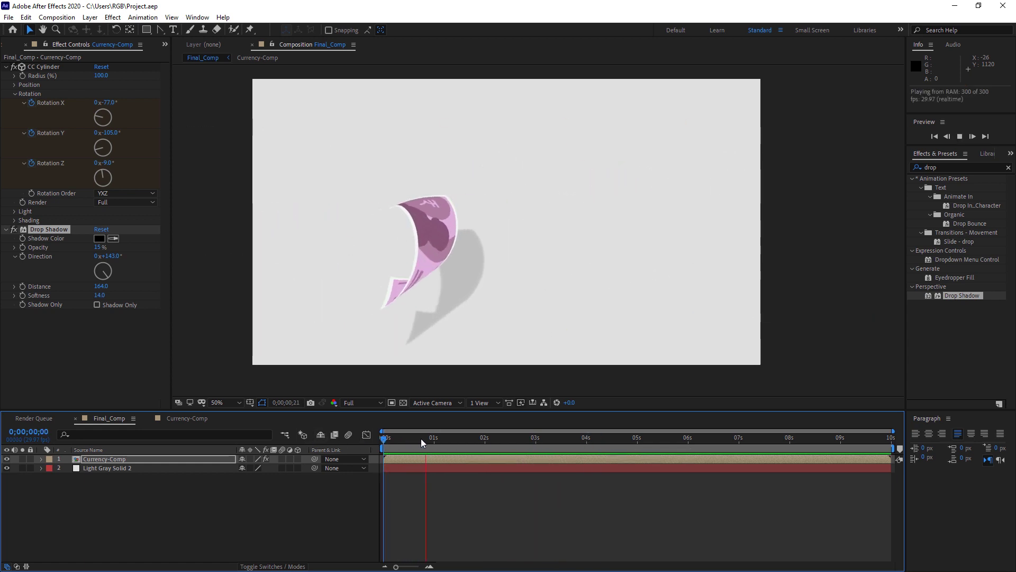
pyautogui.press('End')
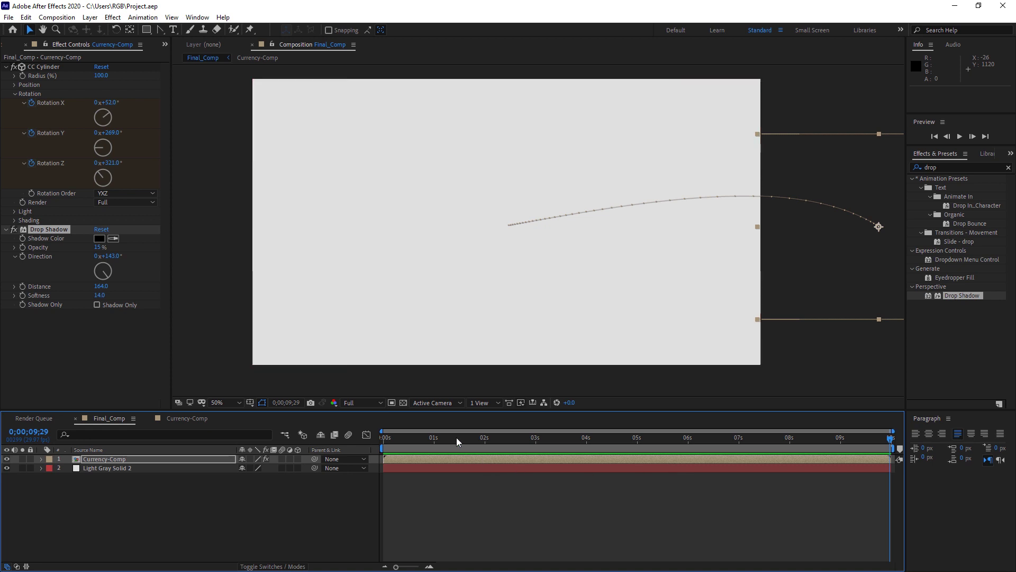
pyautogui.moveTo(456, 437); pyautogui.dragTo(507, 449)
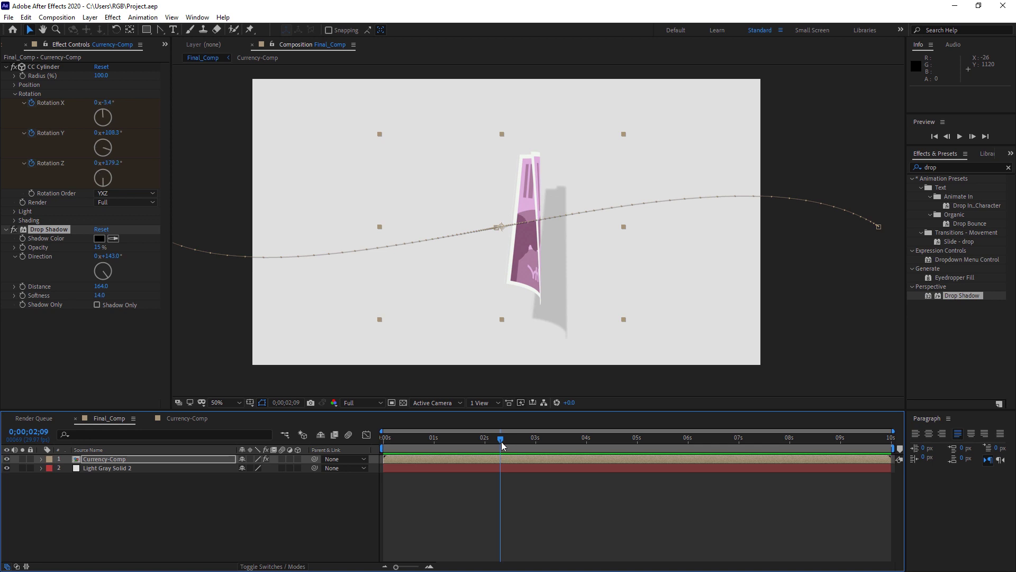